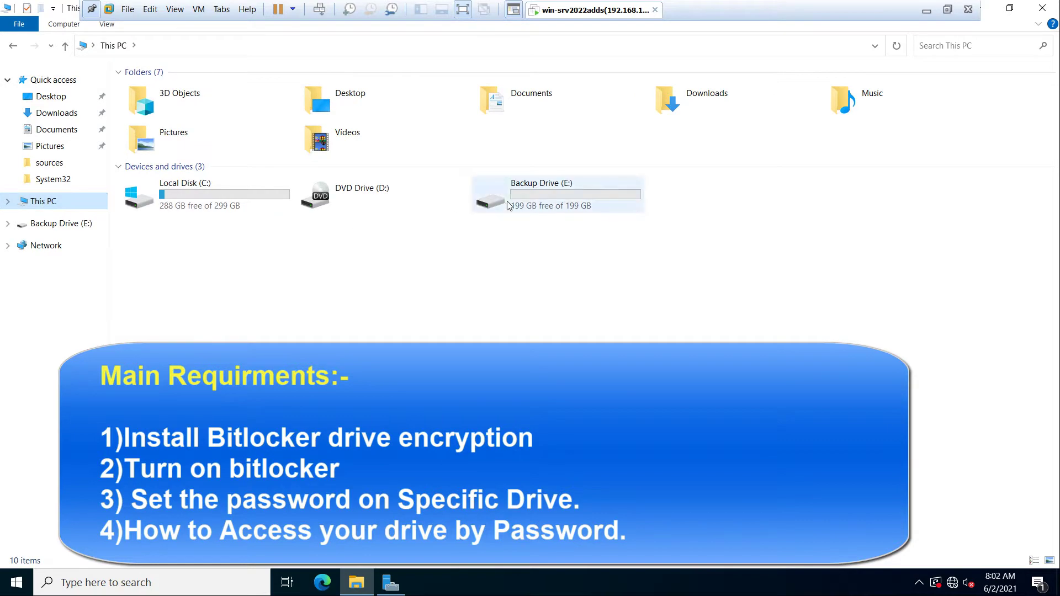
Step: Open Backup Drive (E:) to check it is empty, then close File Explorer
{"action": "double_click", "coordinate": [523, 197]}
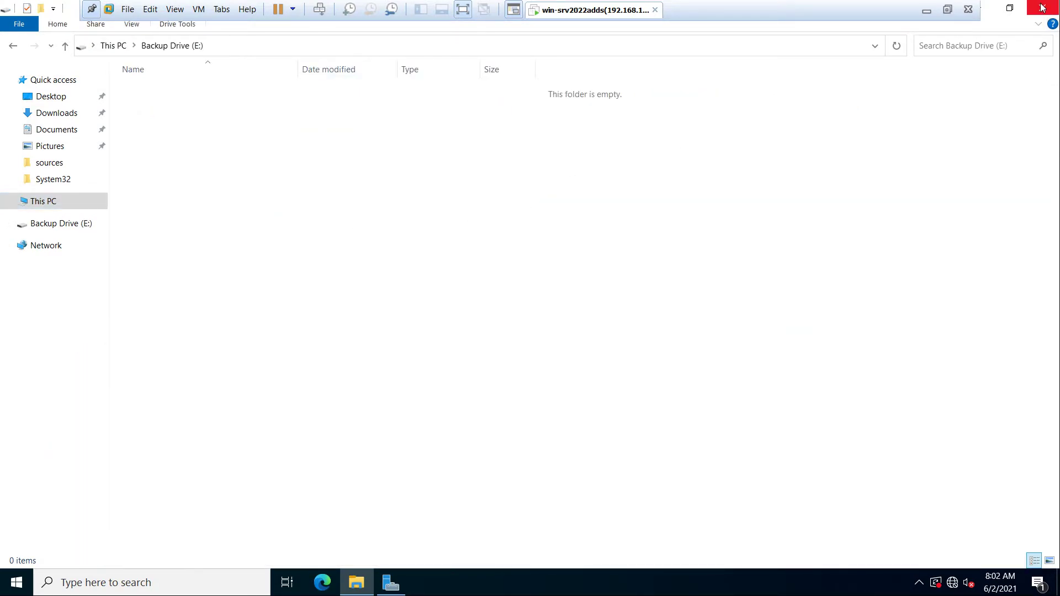
{"action": "left_click", "coordinate": [1041, 8]}
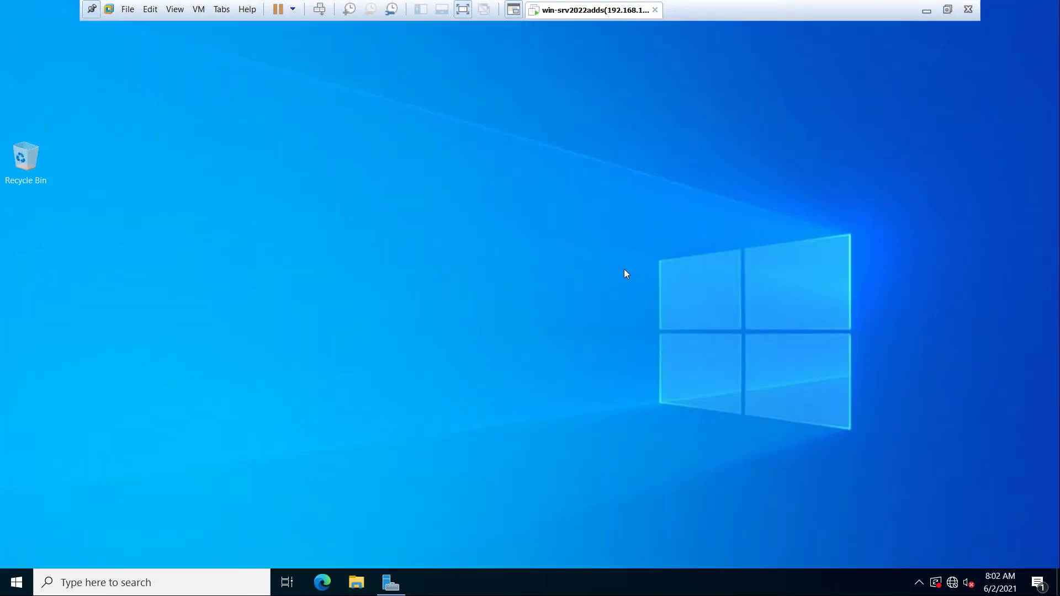
Step: In Server Manager, start Add Roles and Features and advance to the Features page on the local server
{"action": "left_click", "coordinate": [389, 584]}
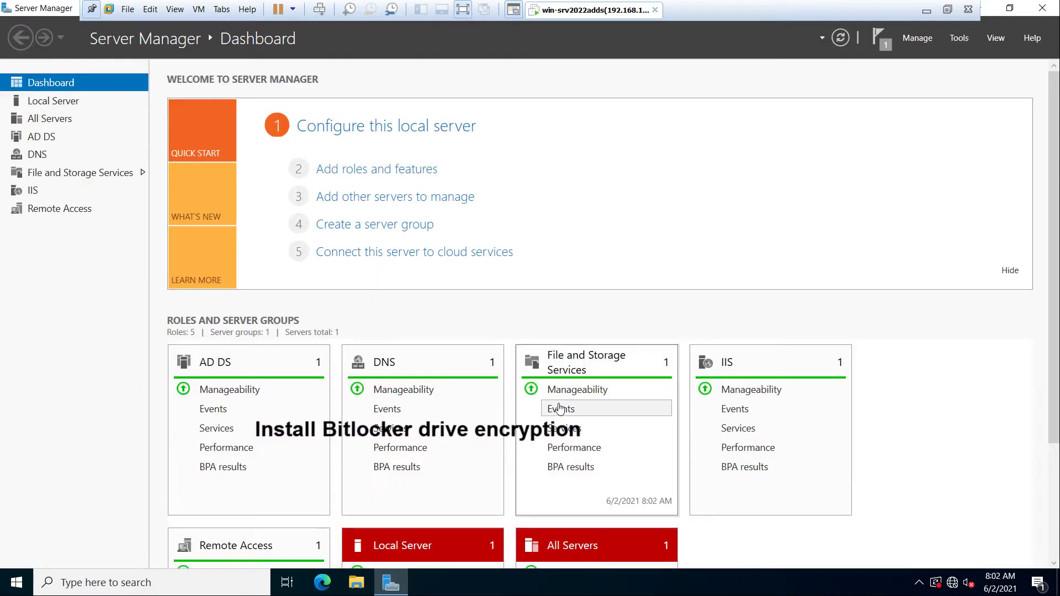
{"action": "left_click", "coordinate": [388, 173]}
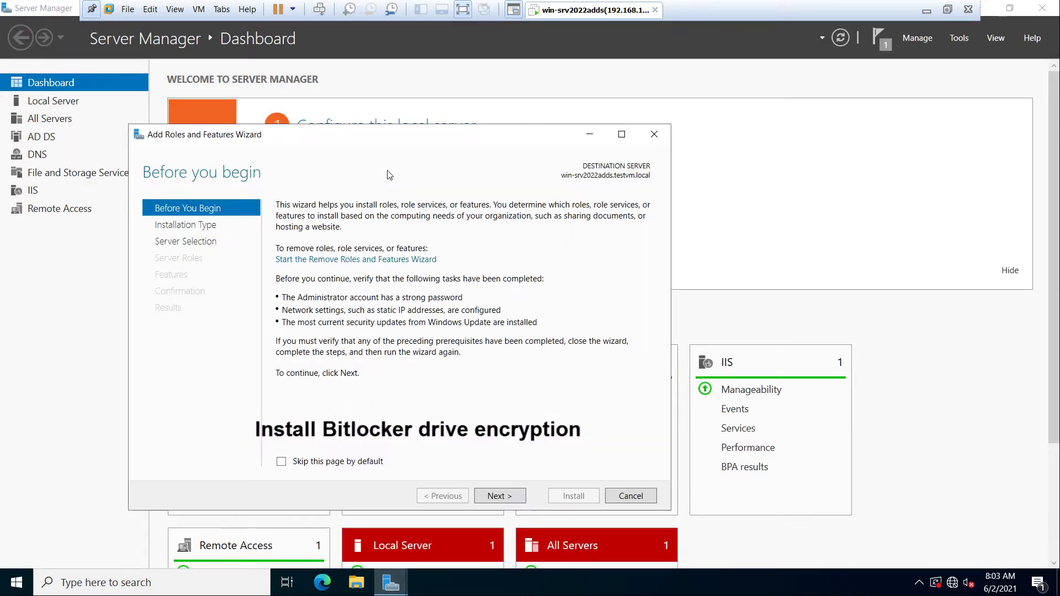
{"action": "left_click", "coordinate": [499, 496]}
{"action": "left_click", "coordinate": [499, 496]}
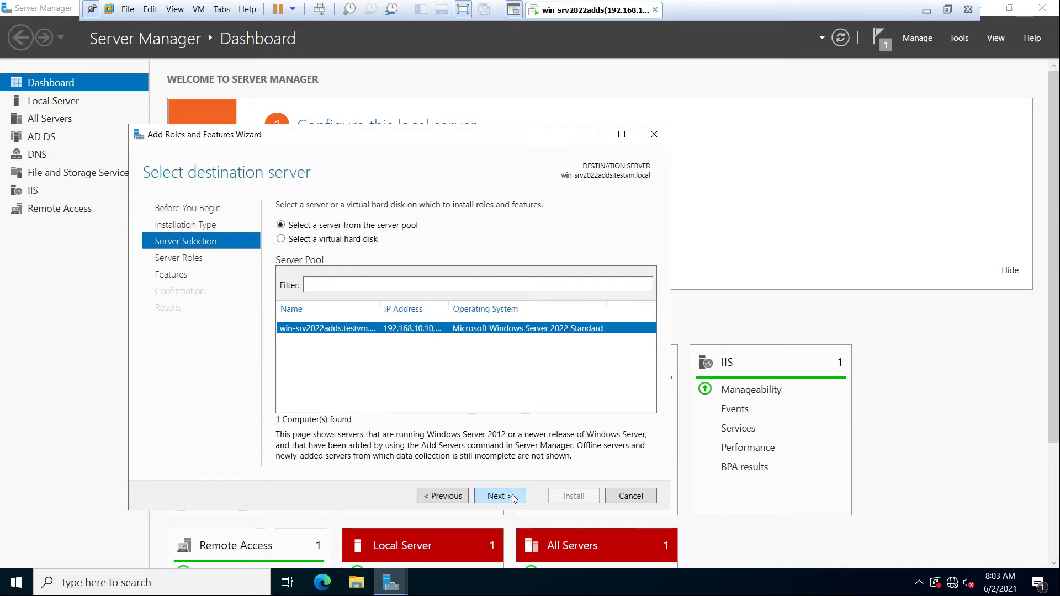
{"action": "left_click", "coordinate": [499, 496]}
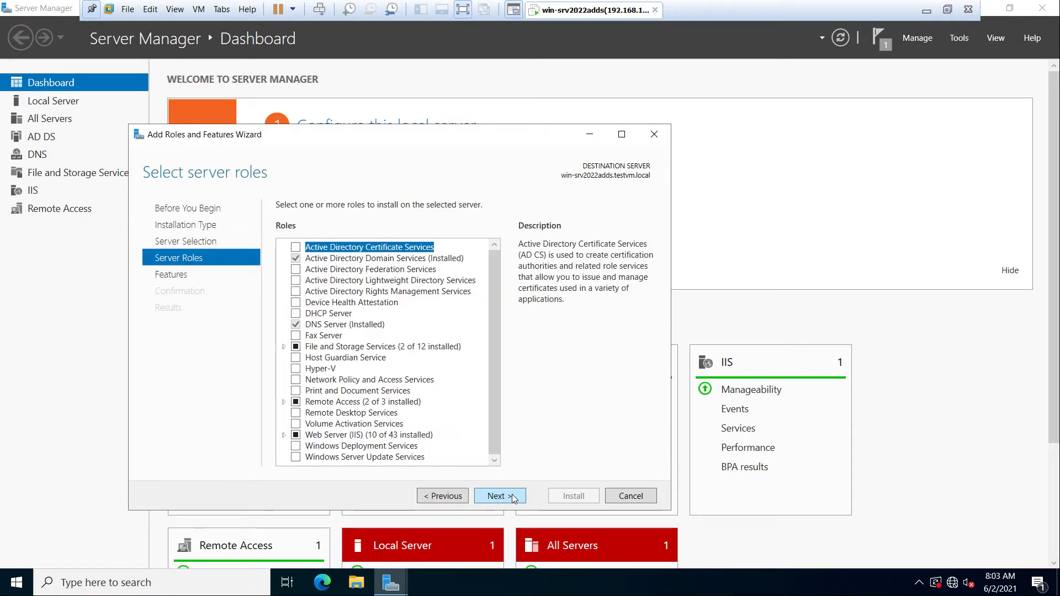
{"action": "left_click", "coordinate": [512, 497]}
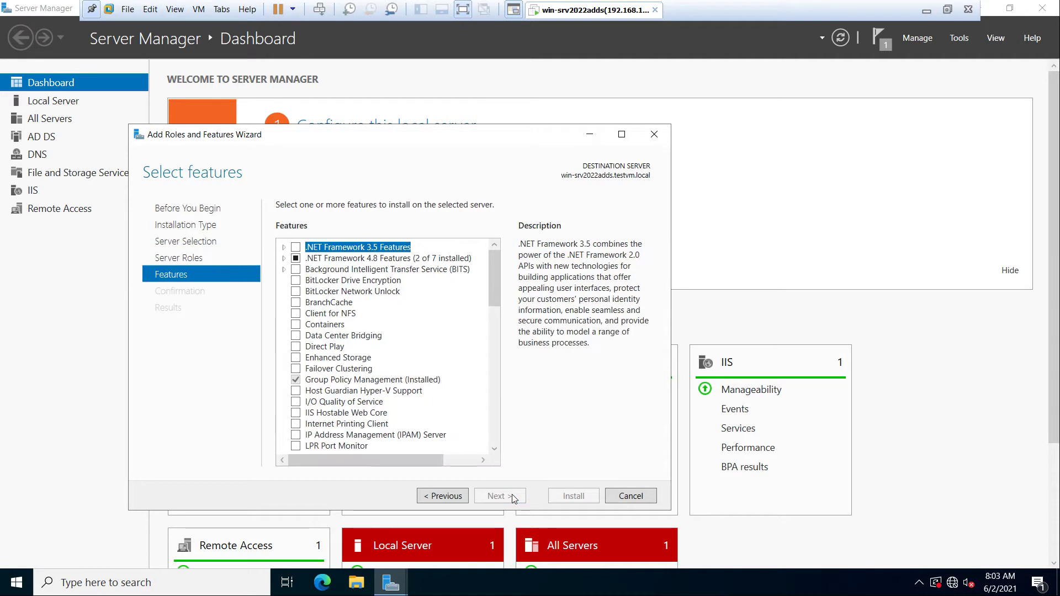
Step: Select BitLocker Drive Encryption and BitLocker Network Unlock with their required features, keep both WDS role services, and install
{"action": "left_click", "coordinate": [297, 280]}
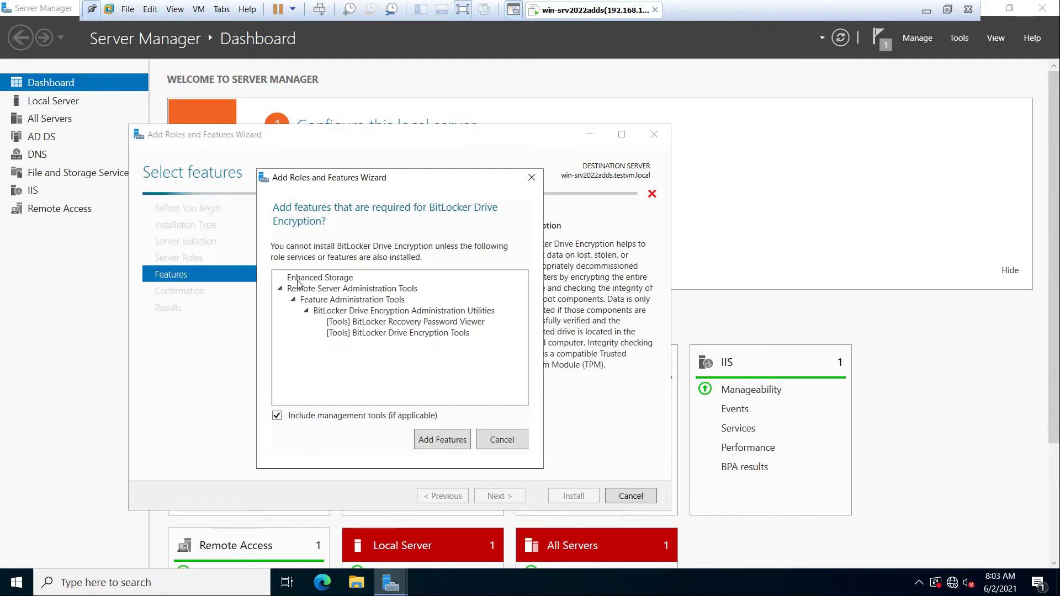
{"action": "left_click", "coordinate": [445, 440]}
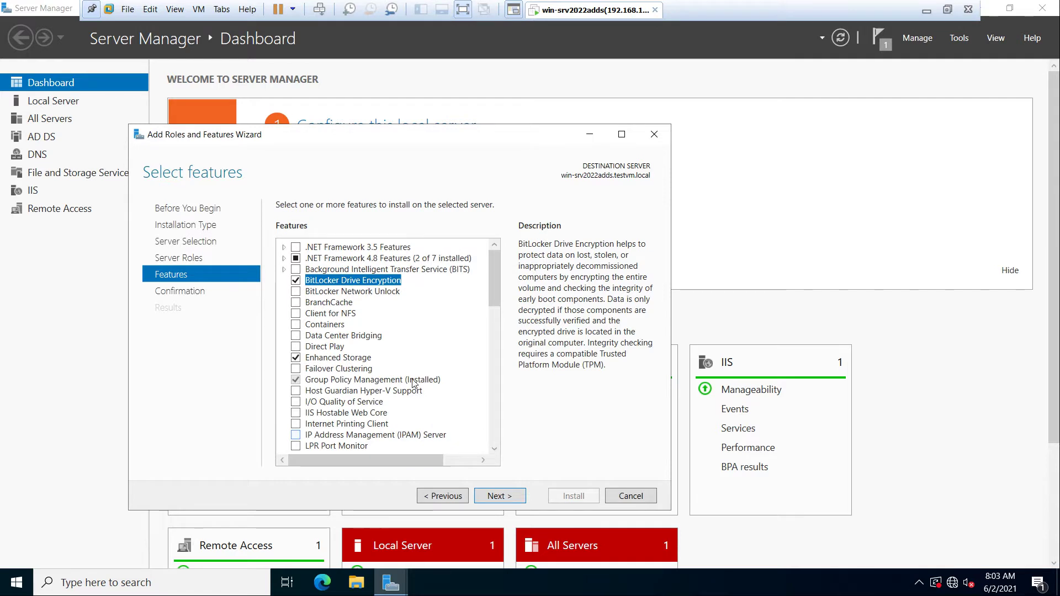
{"action": "left_click", "coordinate": [296, 291]}
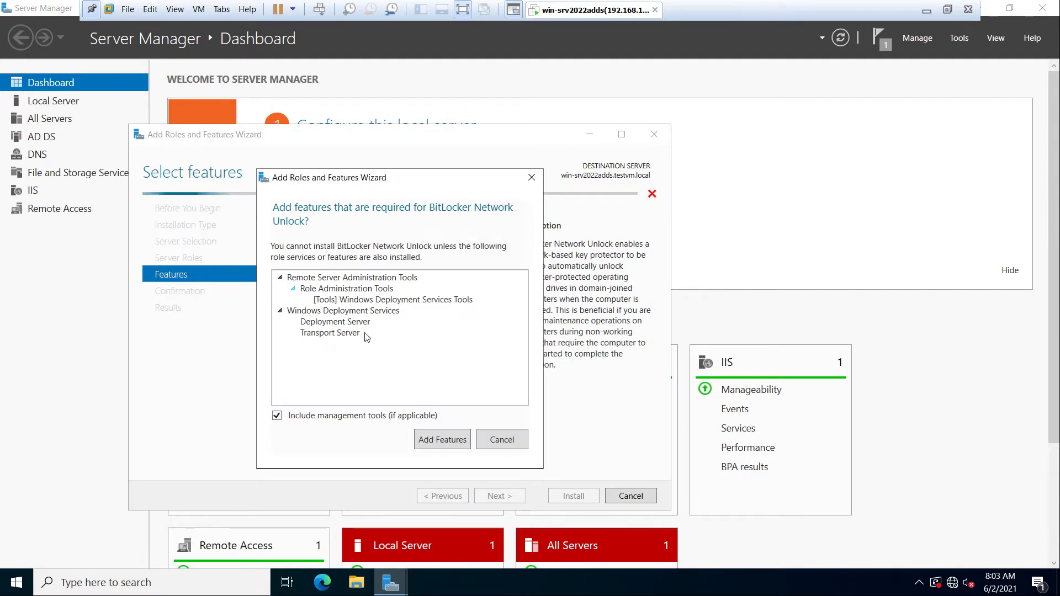
{"action": "left_click", "coordinate": [450, 440]}
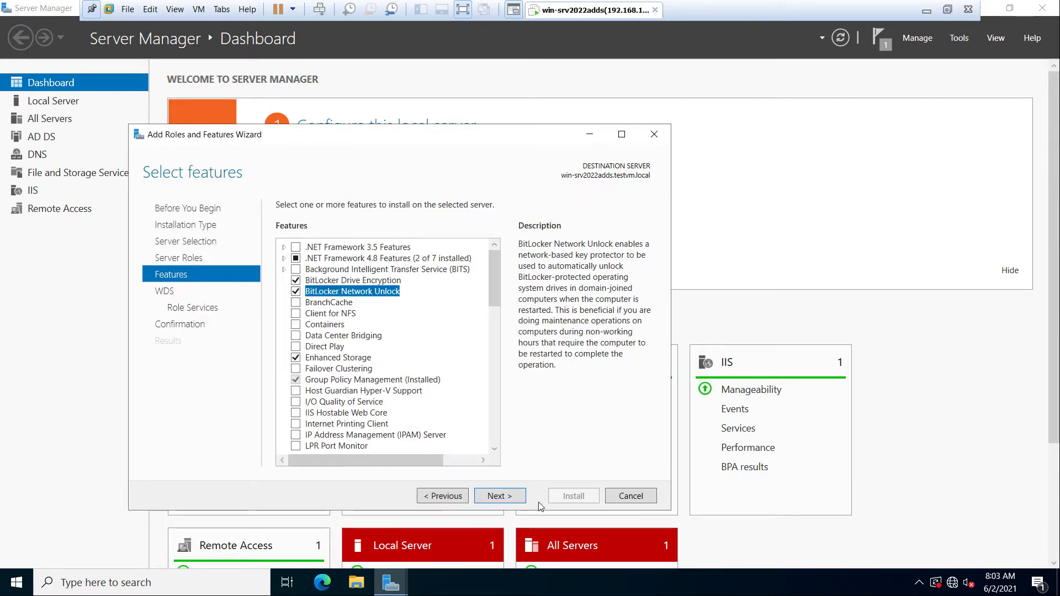
{"action": "left_click", "coordinate": [514, 499]}
{"action": "left_click", "coordinate": [517, 500]}
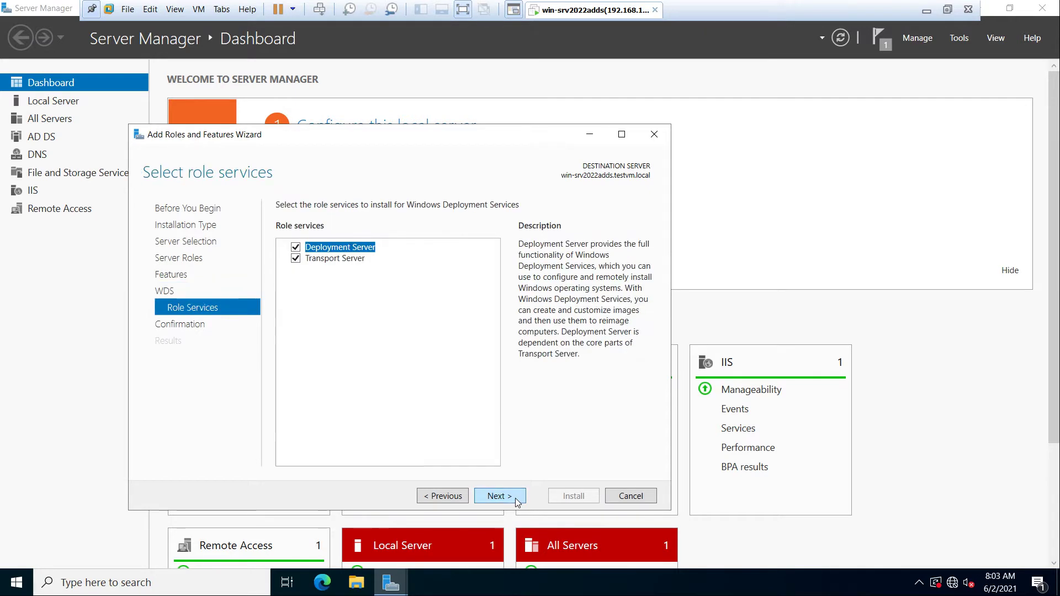
{"action": "left_click", "coordinate": [517, 497]}
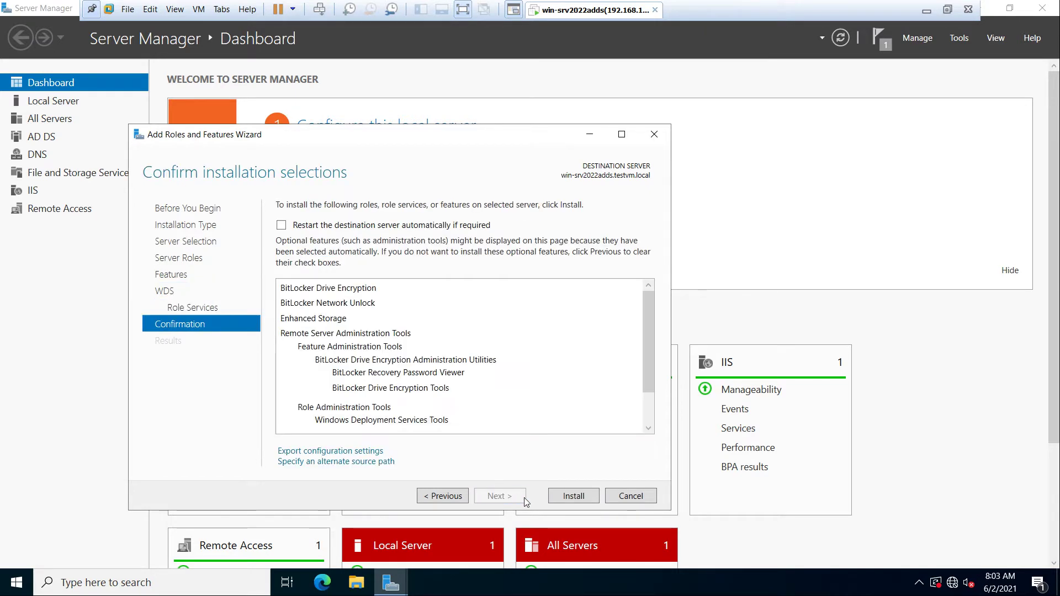
{"action": "left_click", "coordinate": [575, 498]}
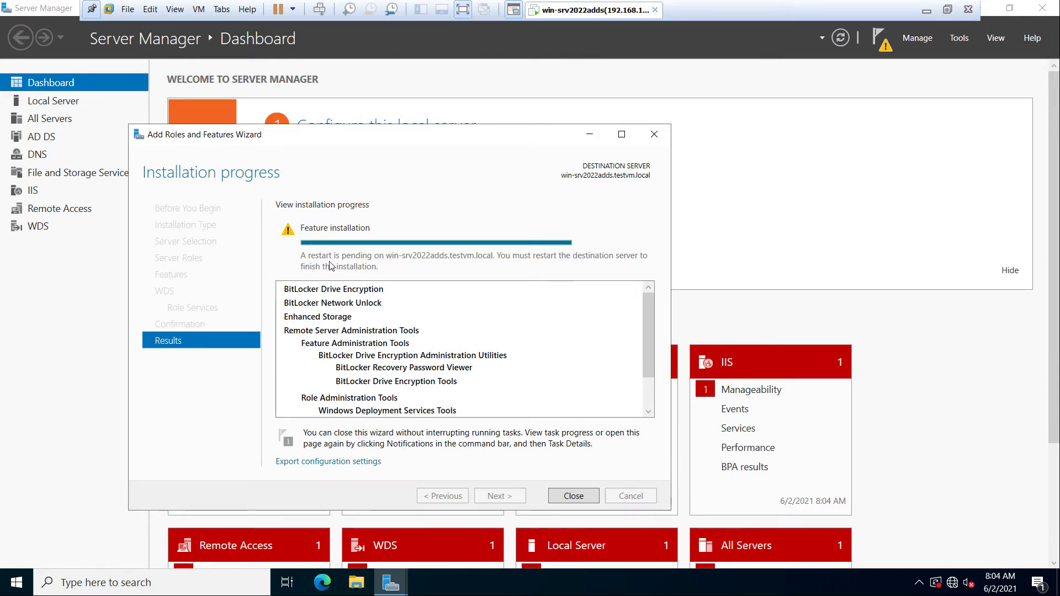
Step: Scroll through the finished installation results and close the Add Roles and Features wizard
{"action": "left_click_drag", "start_coordinate": [649, 334], "coordinate": [649, 362]}
{"action": "left_click", "coordinate": [583, 500]}
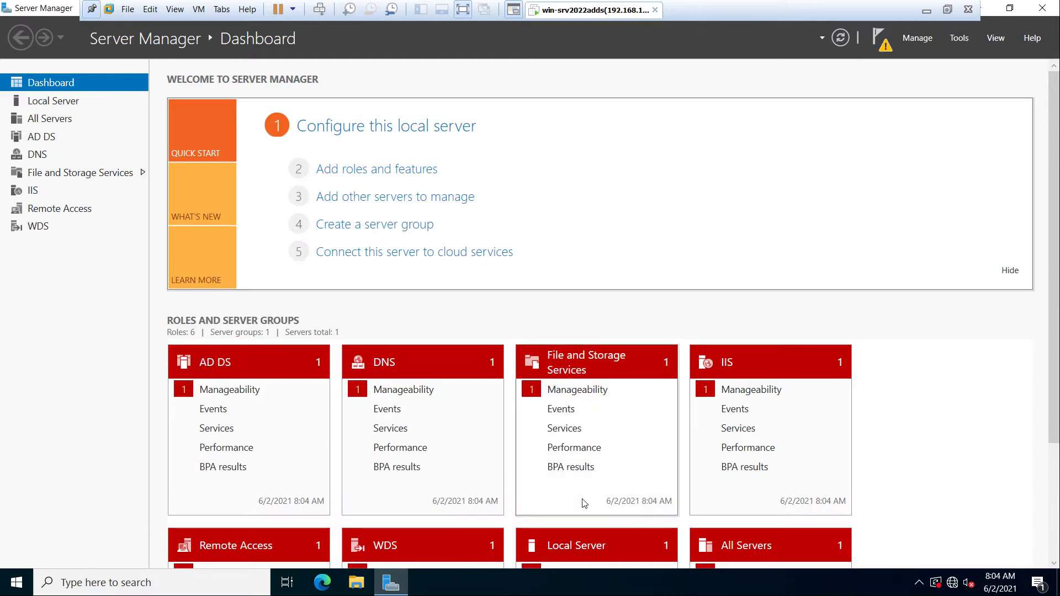
Step: Close Server Manager and open File Explorer at This PC
{"action": "left_click", "coordinate": [1051, 10]}
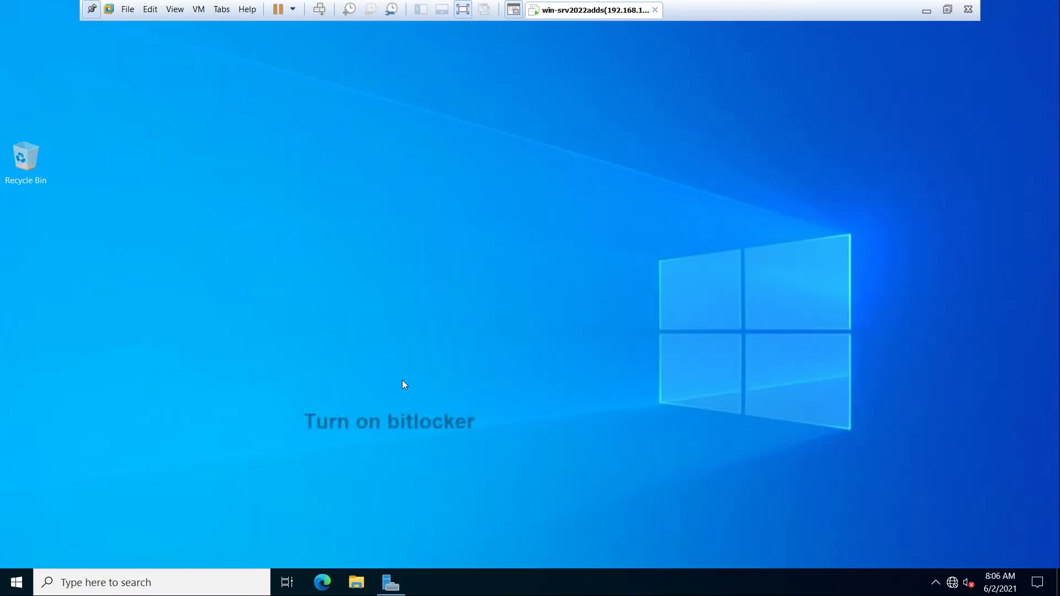
{"action": "key", "text": "super+e"}
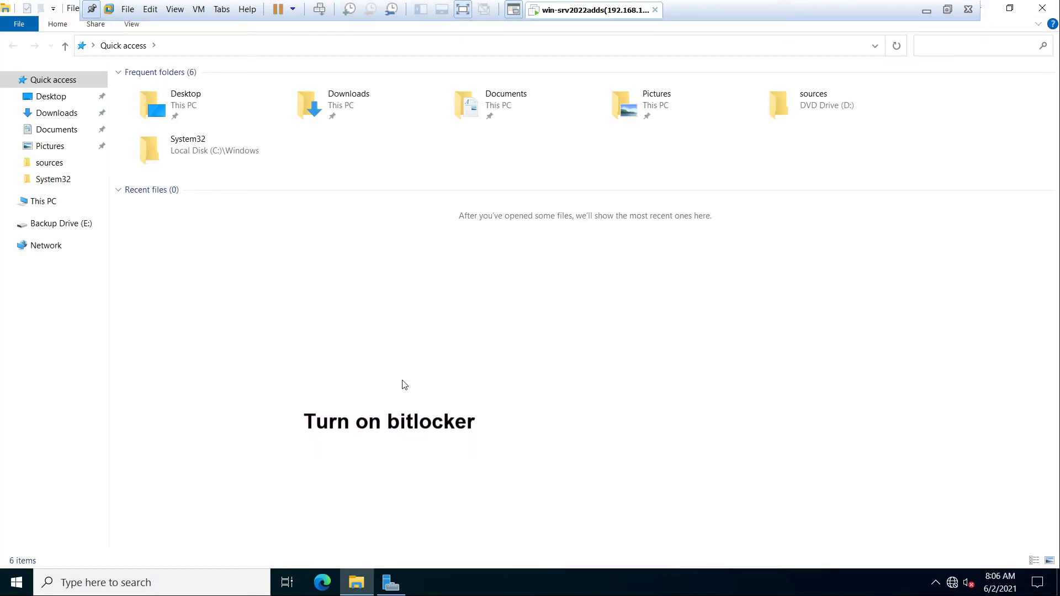
{"action": "left_click", "coordinate": [53, 206]}
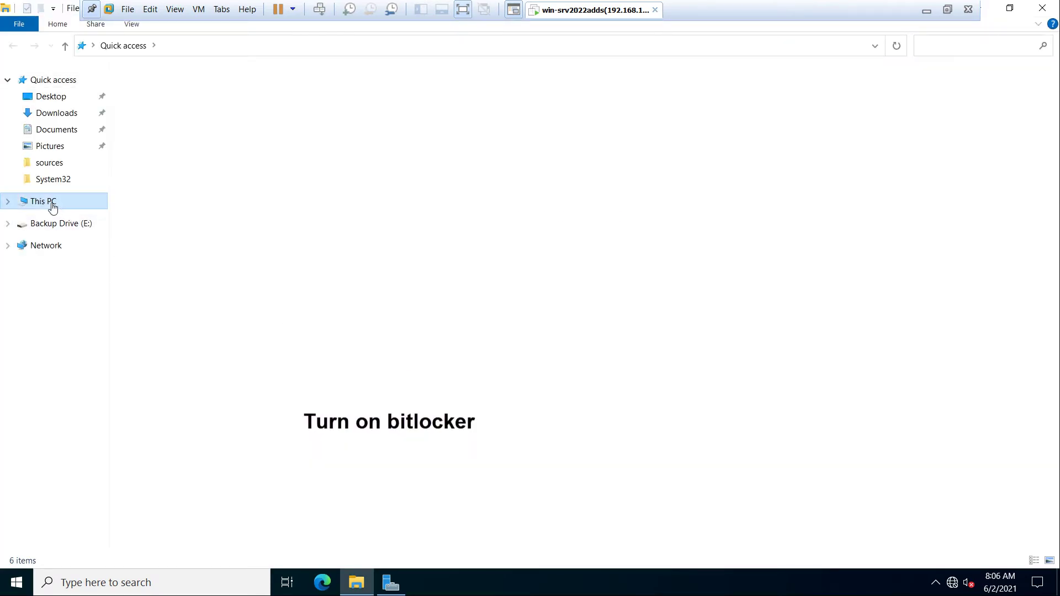
Step: Open Backup Drive (E:) and view its Properties, confirming an empty 199 GB NTFS volume
{"action": "left_click", "coordinate": [527, 205]}
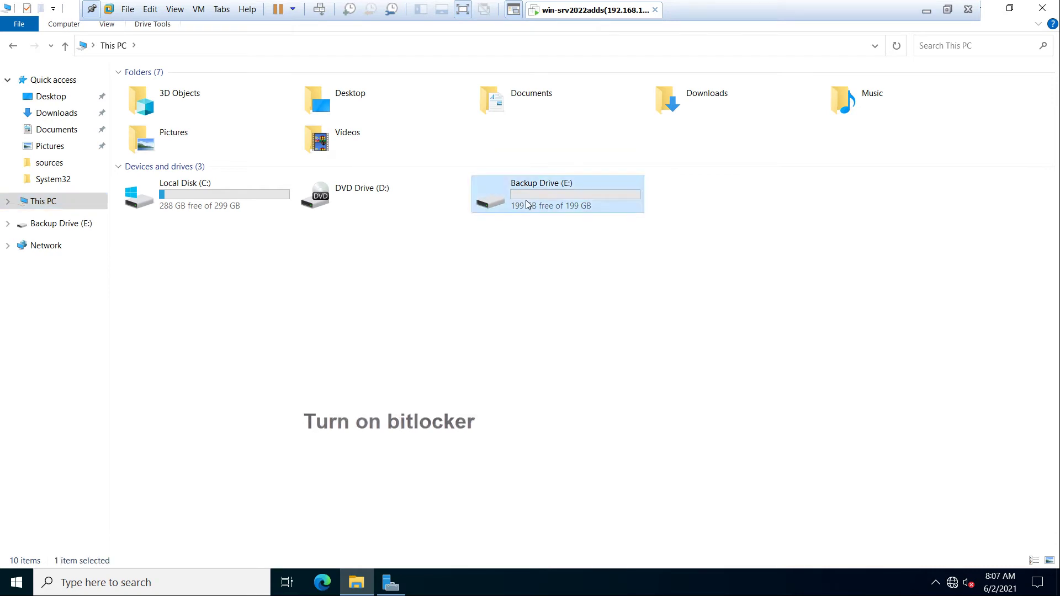
{"action": "double_click", "coordinate": [527, 205]}
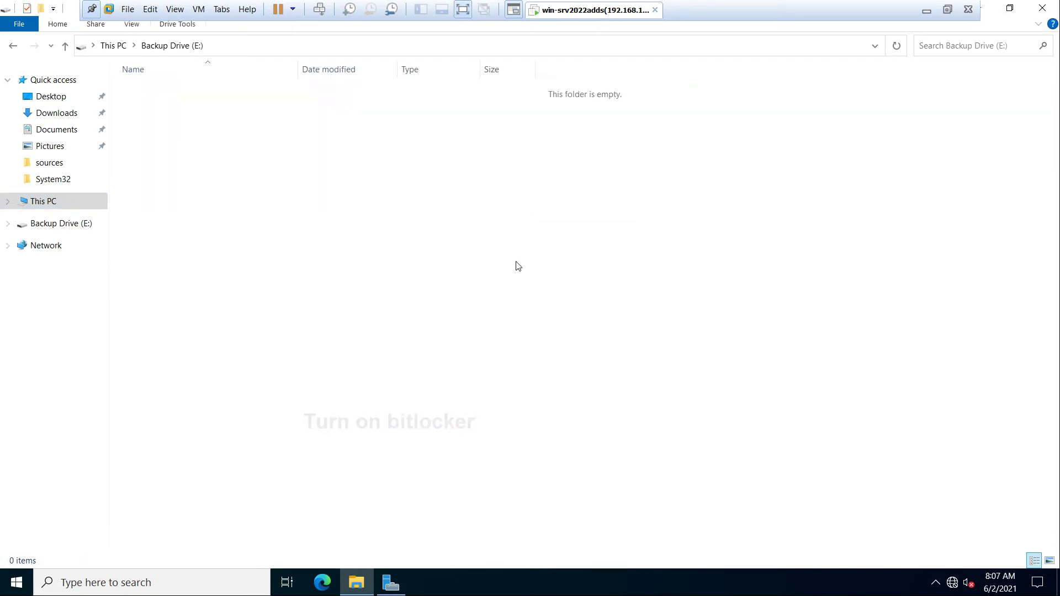
{"action": "left_click", "coordinate": [12, 47]}
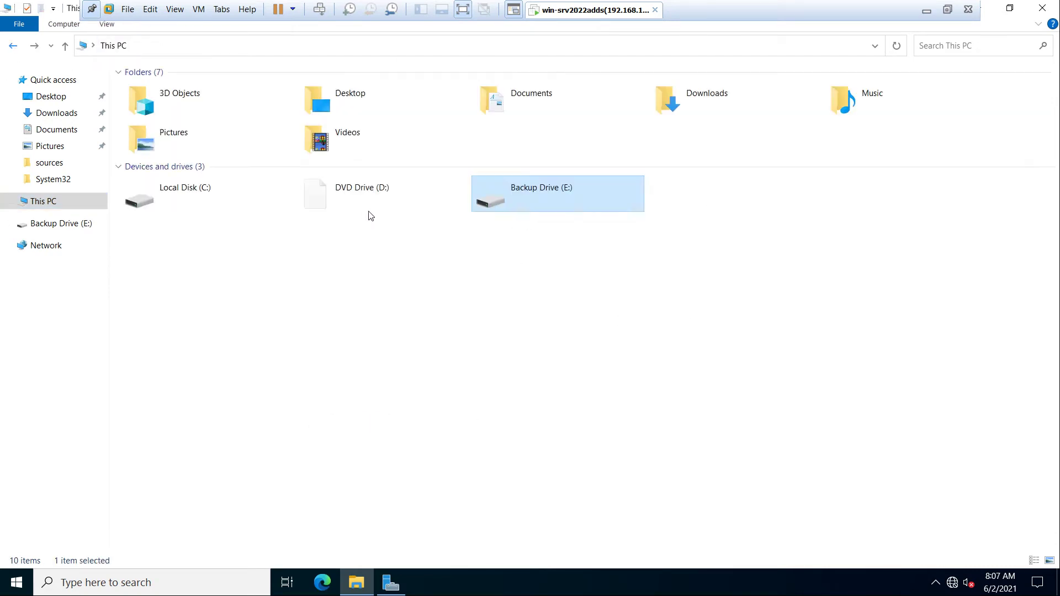
{"action": "right_click", "coordinate": [537, 200]}
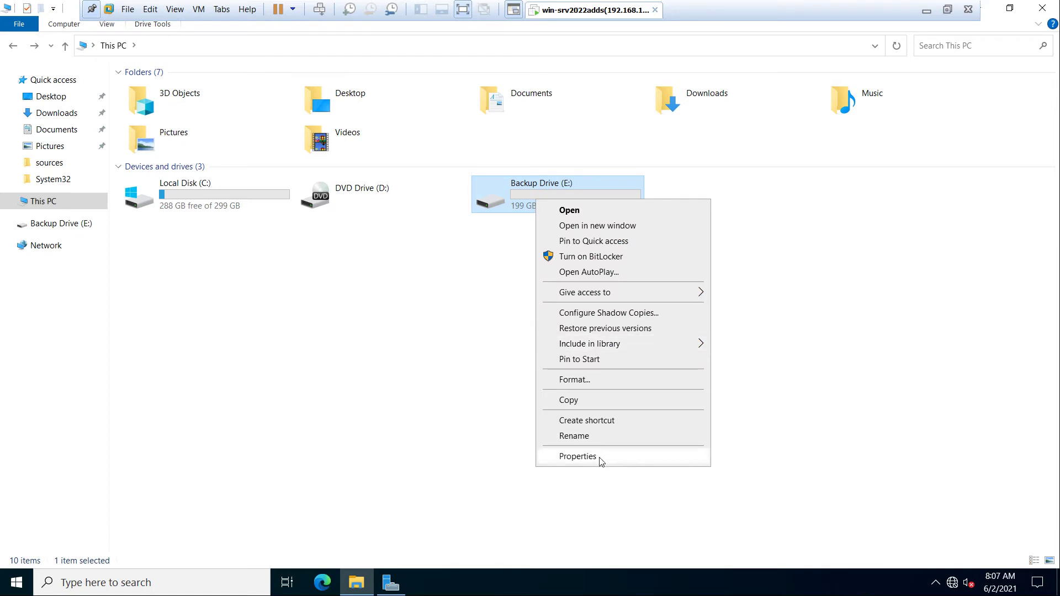
{"action": "left_click", "coordinate": [578, 456]}
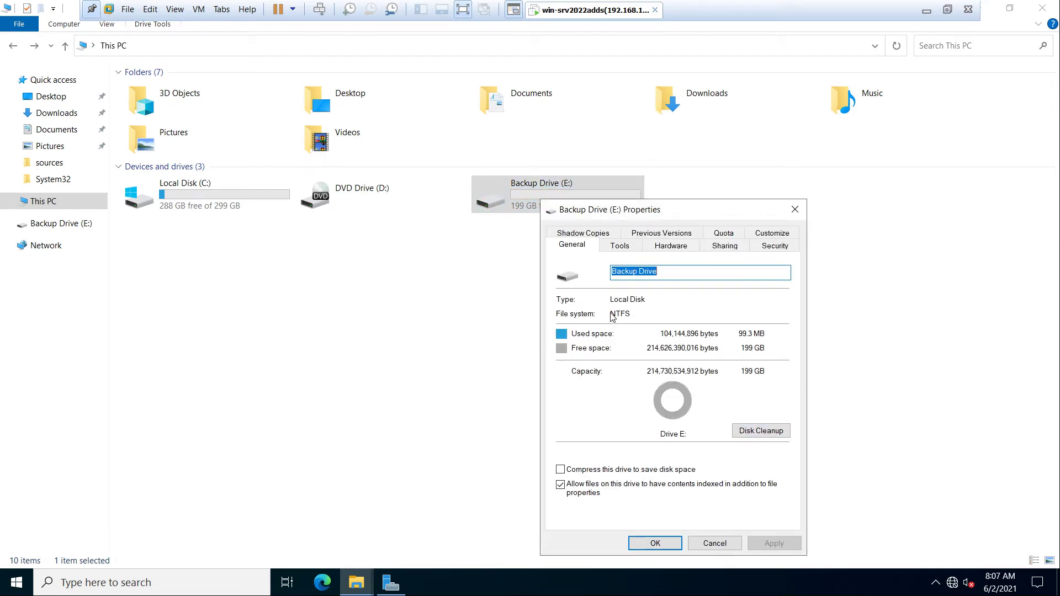
{"action": "left_click", "coordinate": [712, 542]}
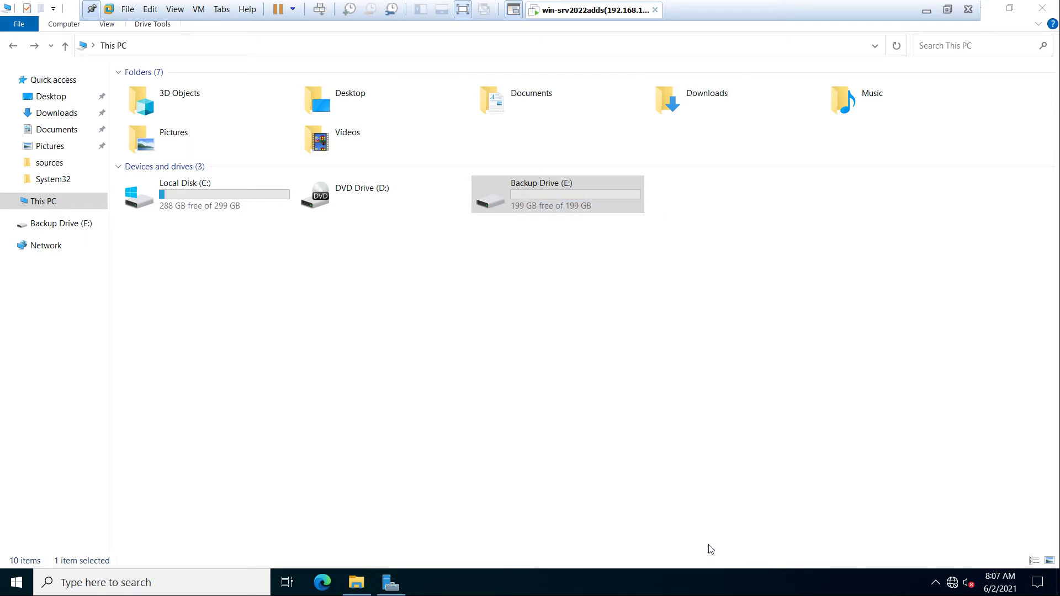
Step: Turn on BitLocker for Backup Drive (E:) and set a password to unlock it
{"action": "right_click", "coordinate": [526, 200]}
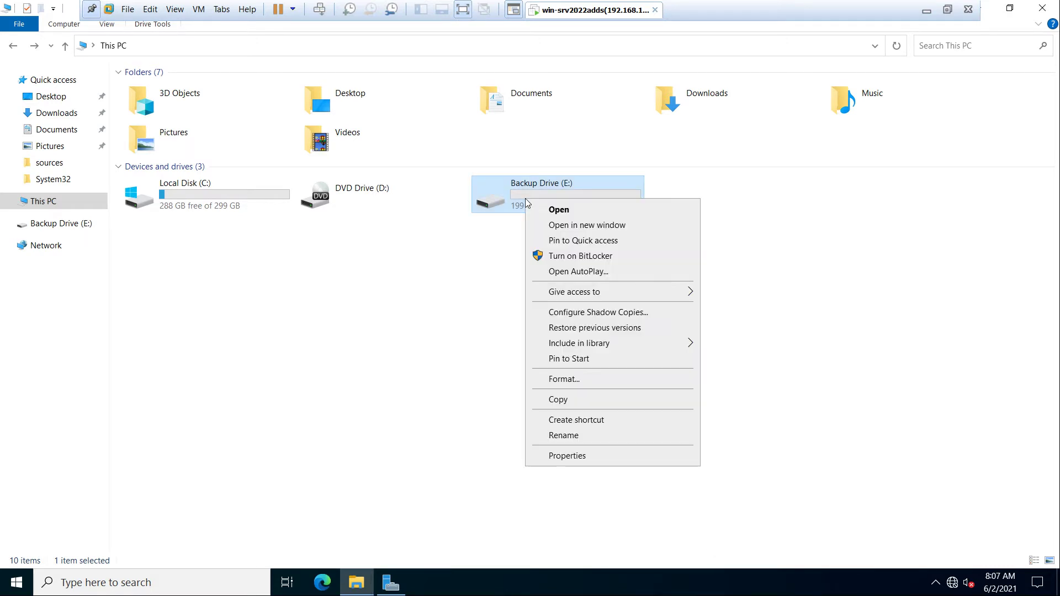
{"action": "left_click", "coordinate": [619, 258]}
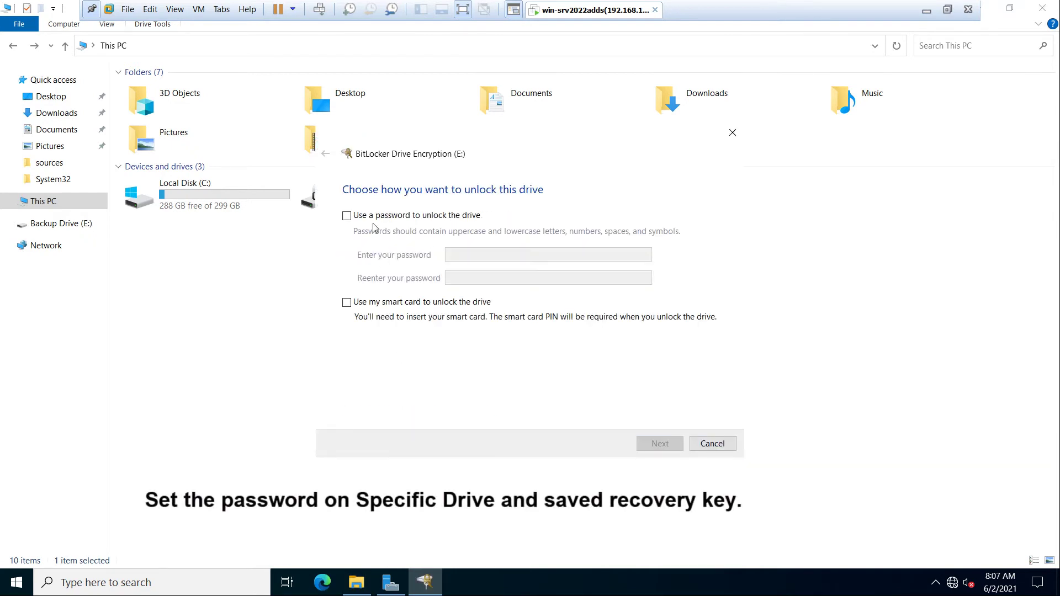
{"action": "left_click", "coordinate": [347, 216]}
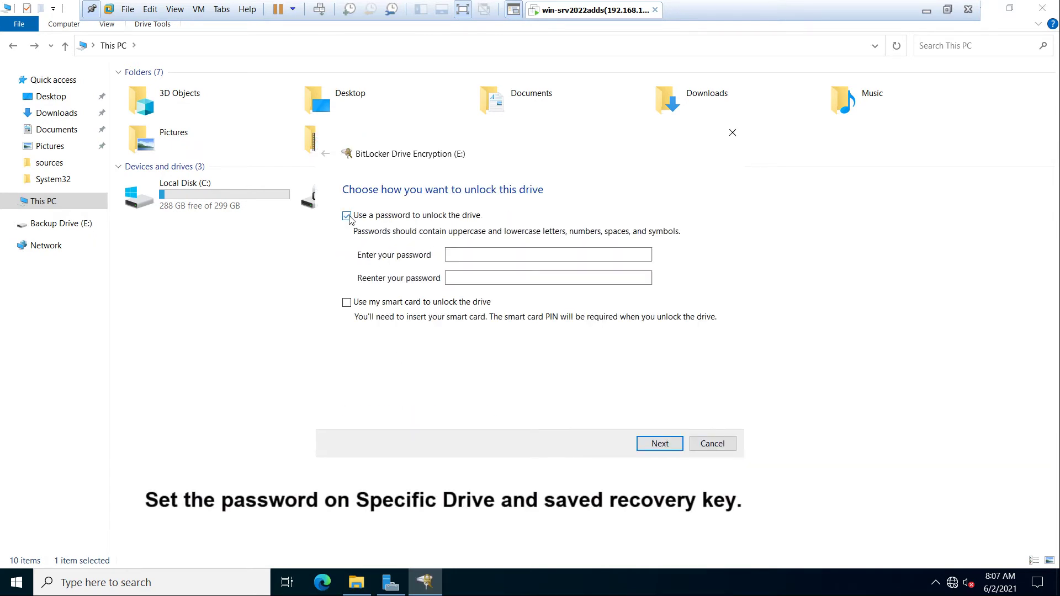
{"action": "left_click", "coordinate": [450, 255]}
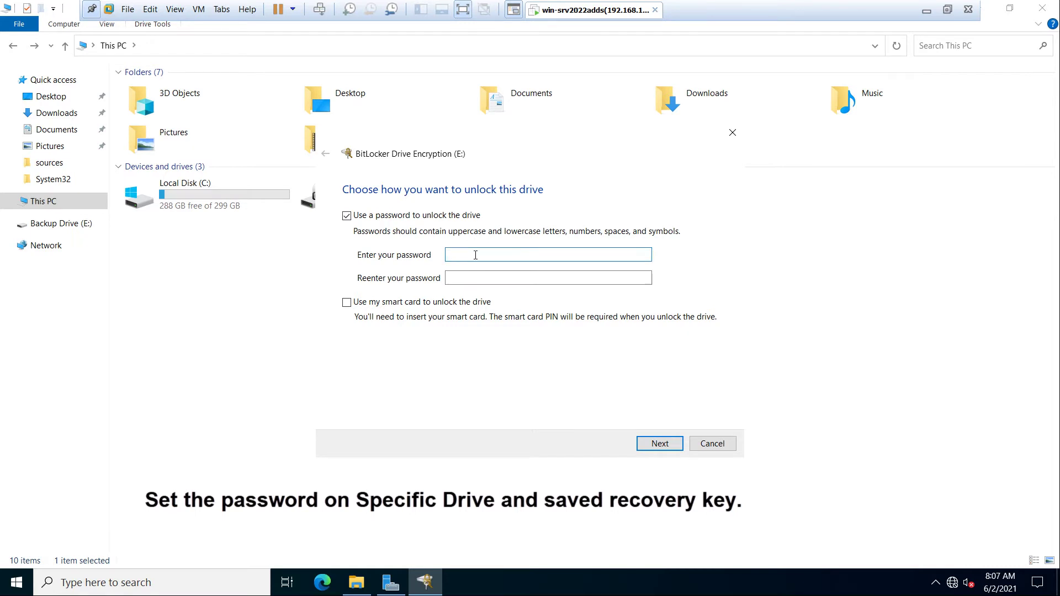
{"action": "type", "text": "P"}
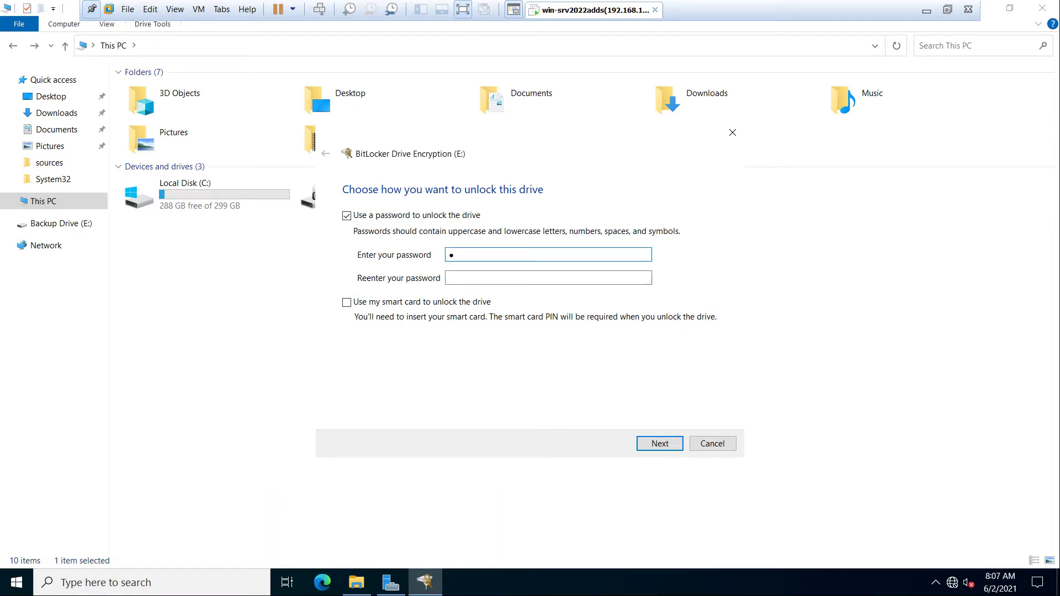
{"action": "type", "text": "@ssw0rd123"}
{"action": "left_click", "coordinate": [548, 278]}
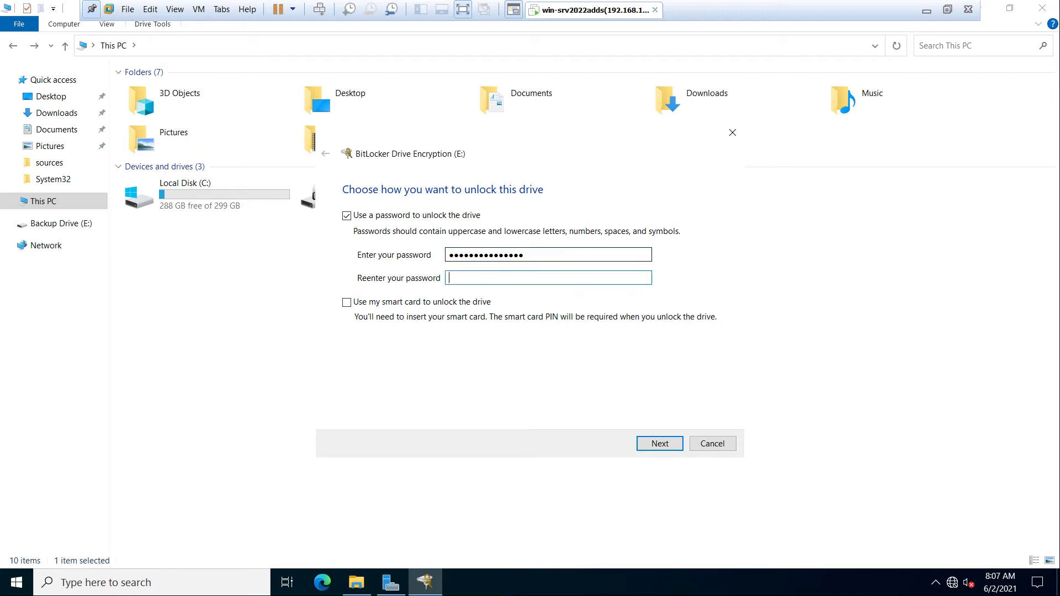
{"action": "type", "text": "P@ssw0rd1234567"}
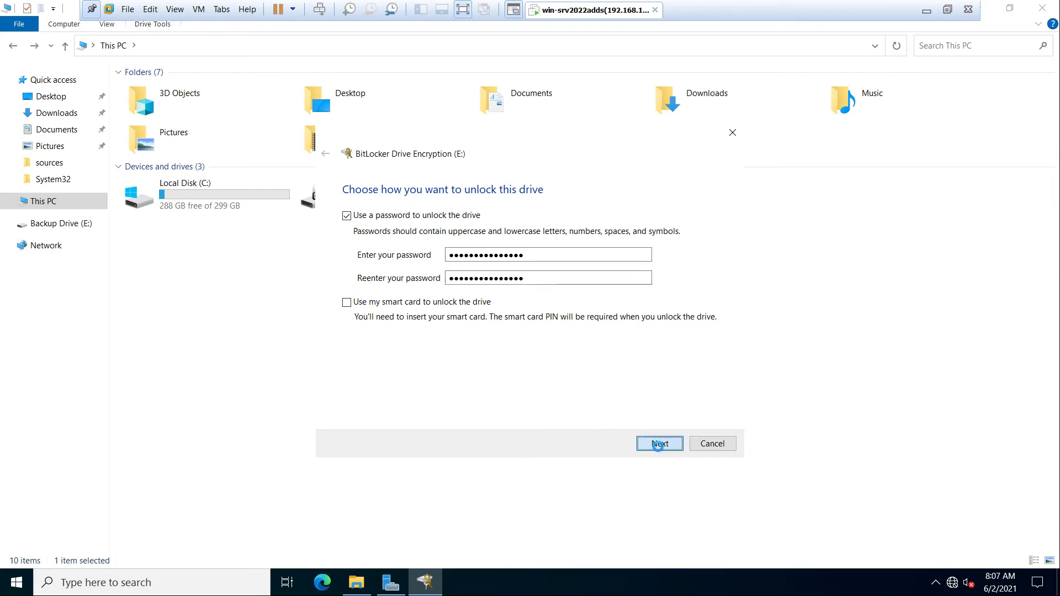
{"action": "left_click", "coordinate": [659, 445]}
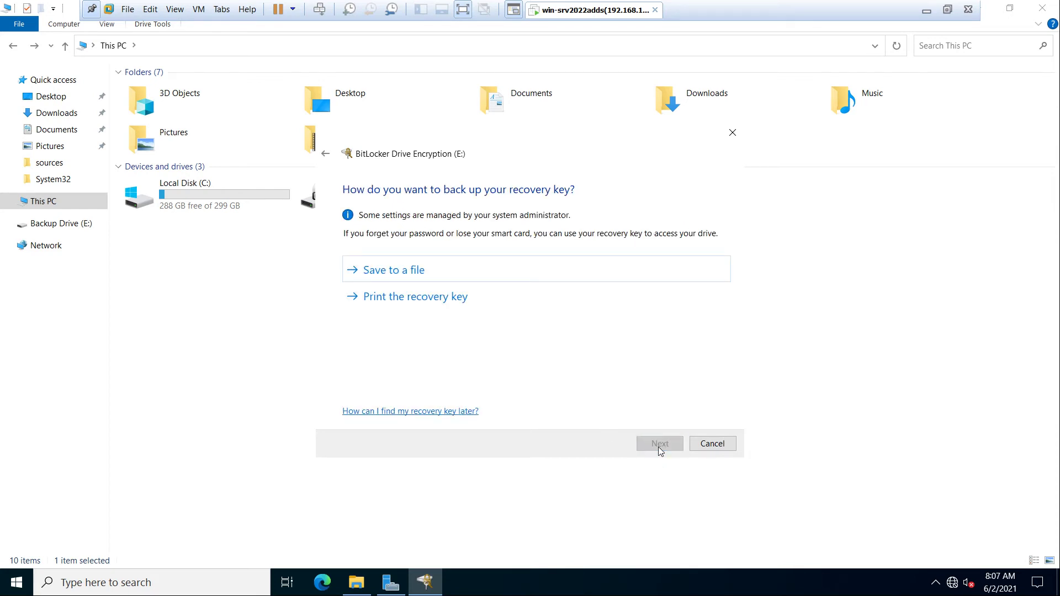
Step: Save the drive E: recovery key as a file on the Desktop and continue
{"action": "left_click", "coordinate": [394, 270]}
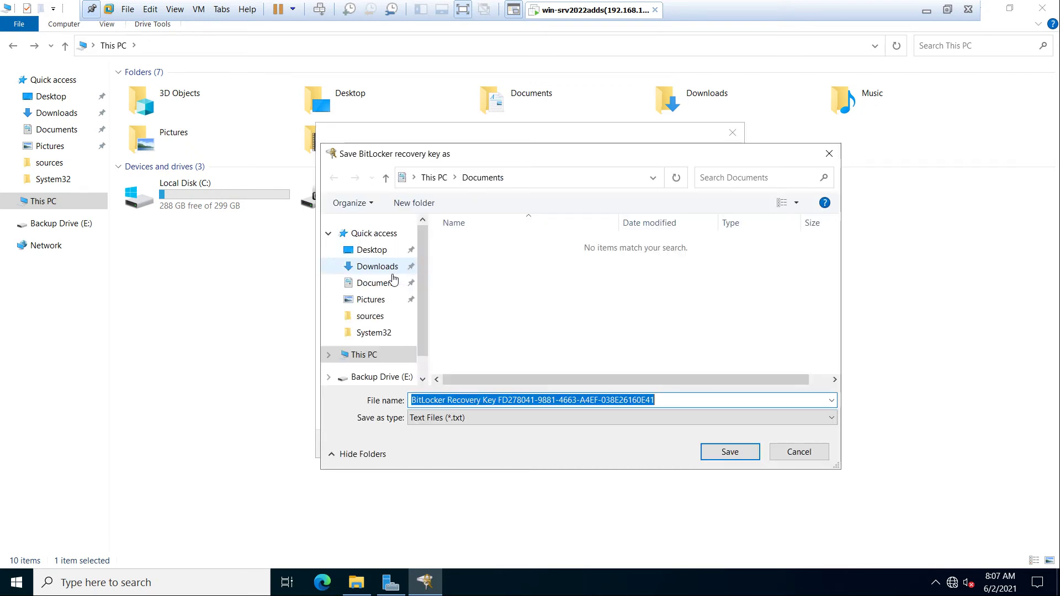
{"action": "left_click", "coordinate": [373, 252]}
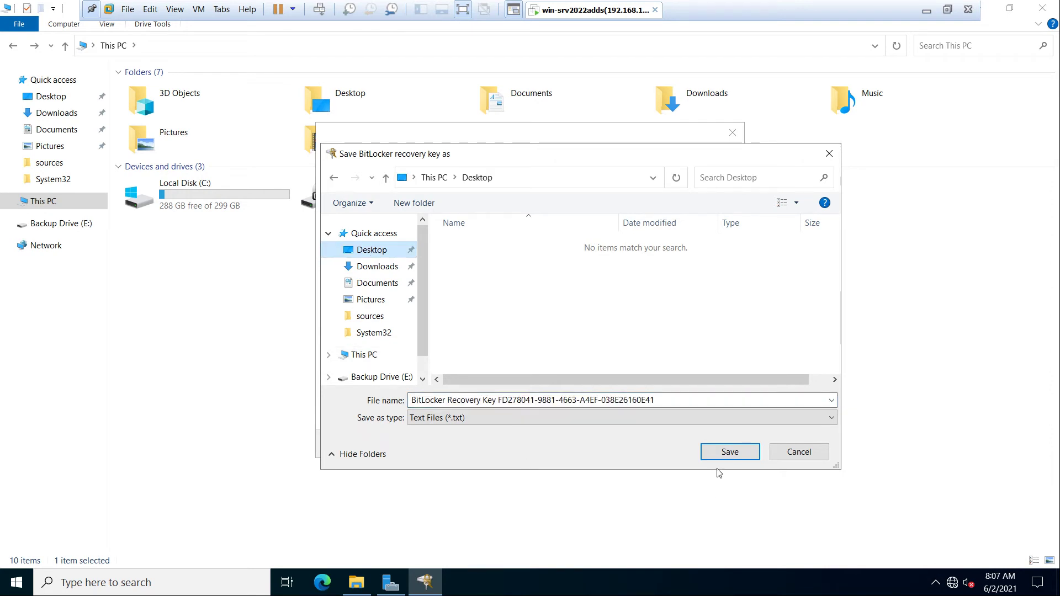
{"action": "left_click", "coordinate": [721, 454]}
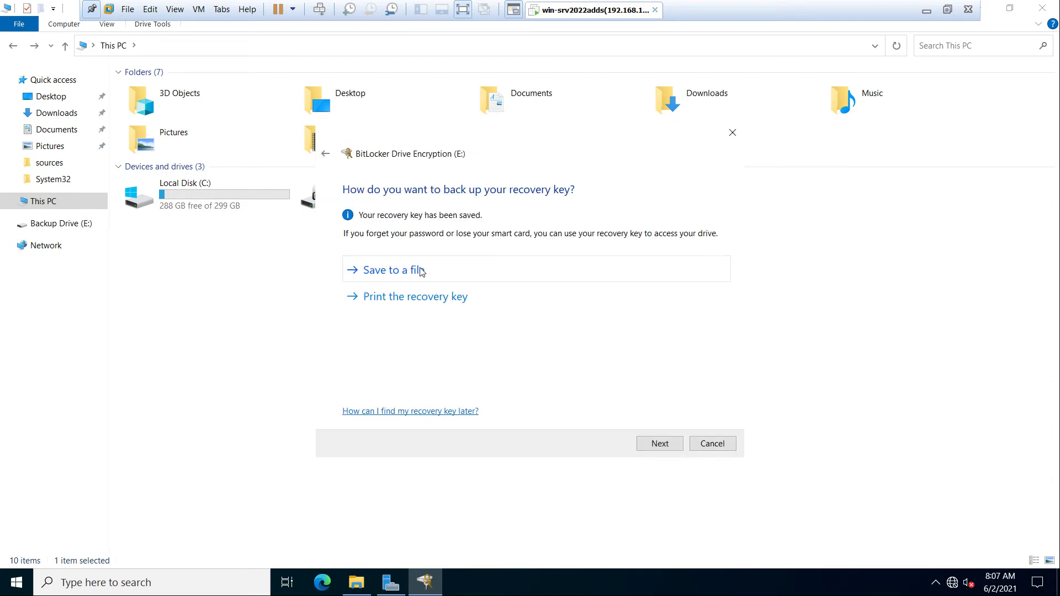
{"action": "left_click", "coordinate": [661, 444]}
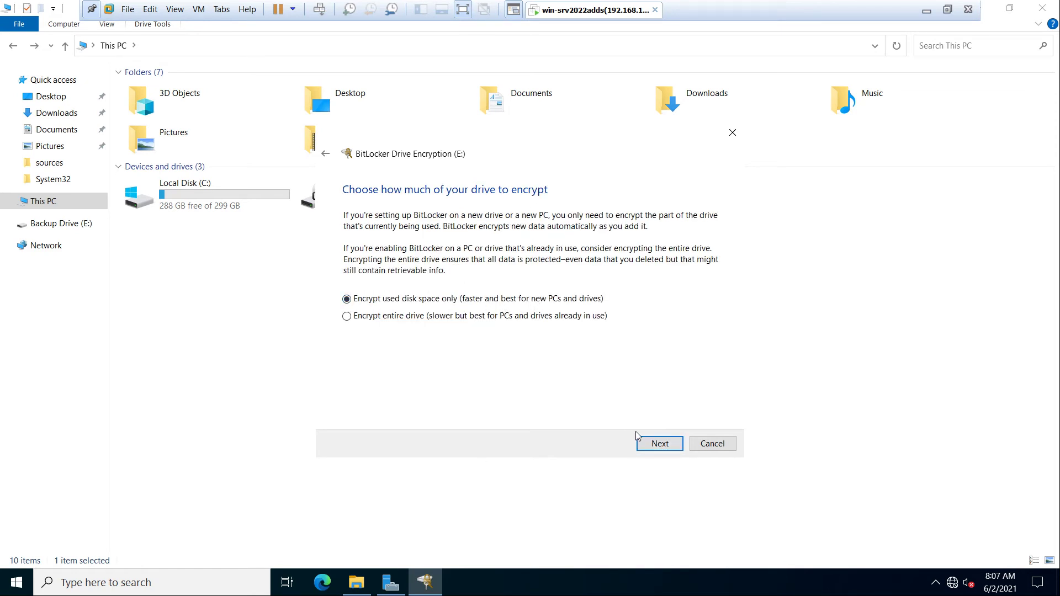
Step: Encrypt used disk space only in Compatible mode and start encrypting drive E:
{"action": "left_click", "coordinate": [651, 443]}
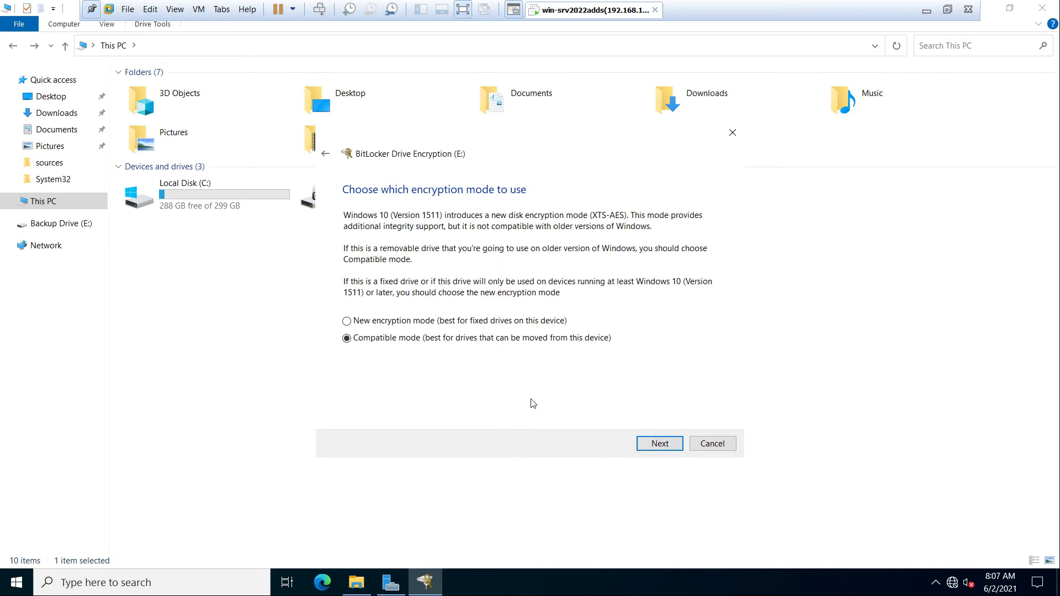
{"action": "left_click", "coordinate": [659, 445]}
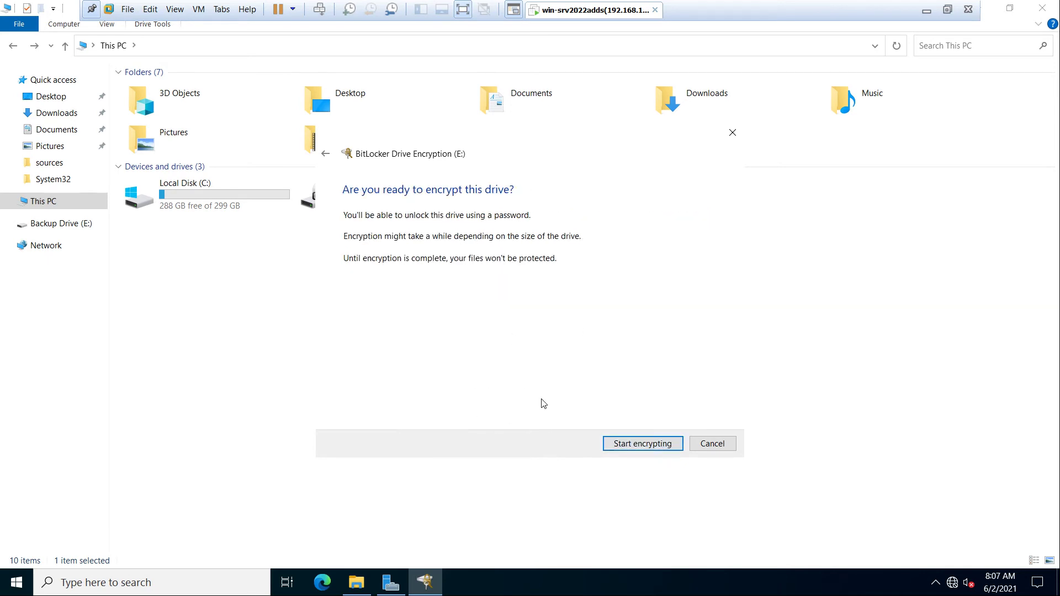
{"action": "left_click", "coordinate": [611, 443]}
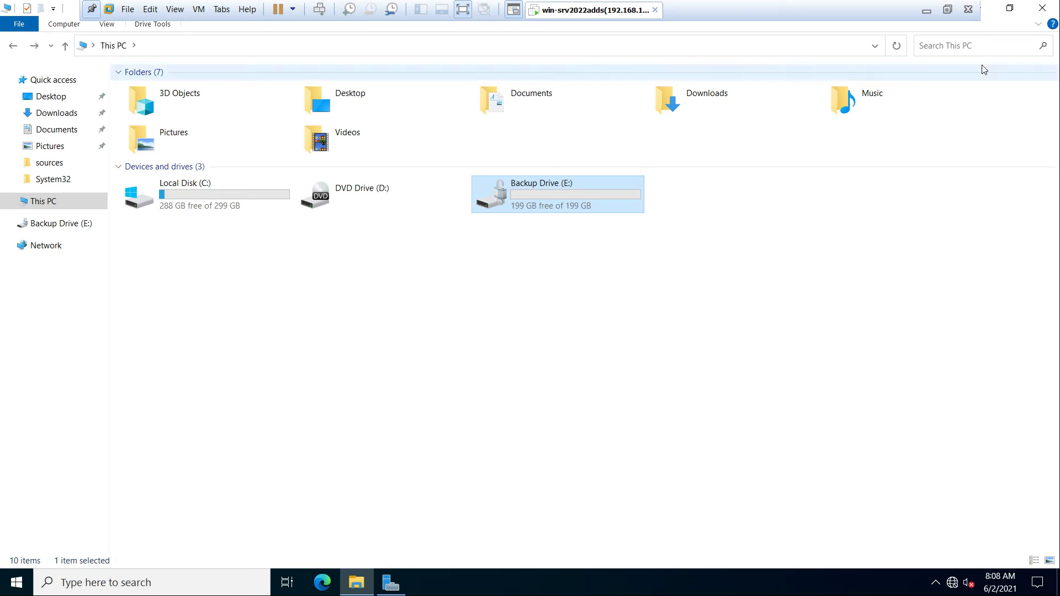
Step: Move the recovery key file below the Recycle Bin, review the key in Notepad, then close it
{"action": "left_click", "coordinate": [991, 9]}
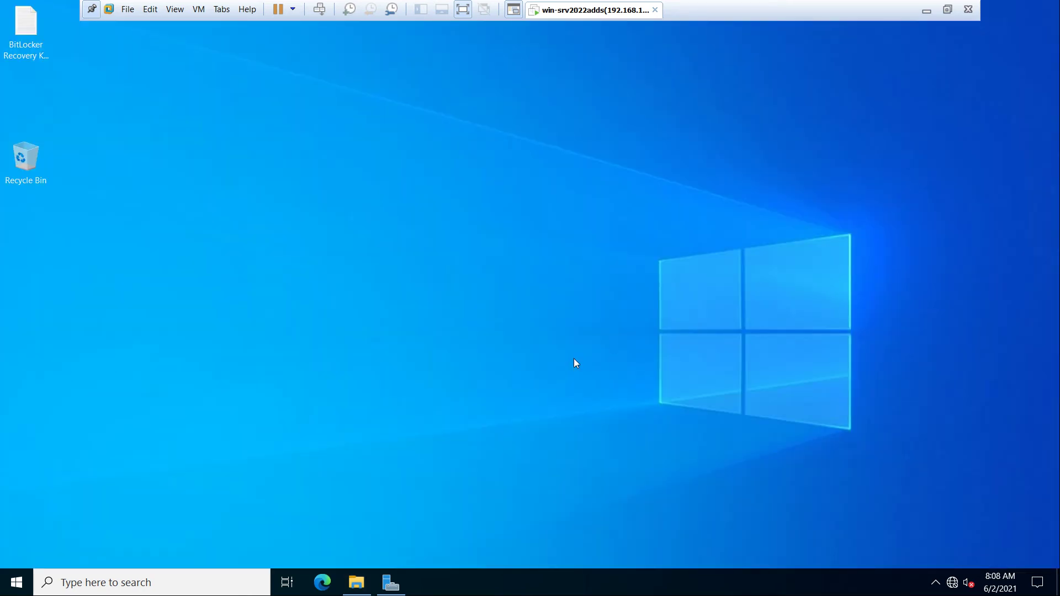
{"action": "left_click_drag", "start_coordinate": [25, 28], "coordinate": [82, 247]}
{"action": "double_click", "coordinate": [82, 248]}
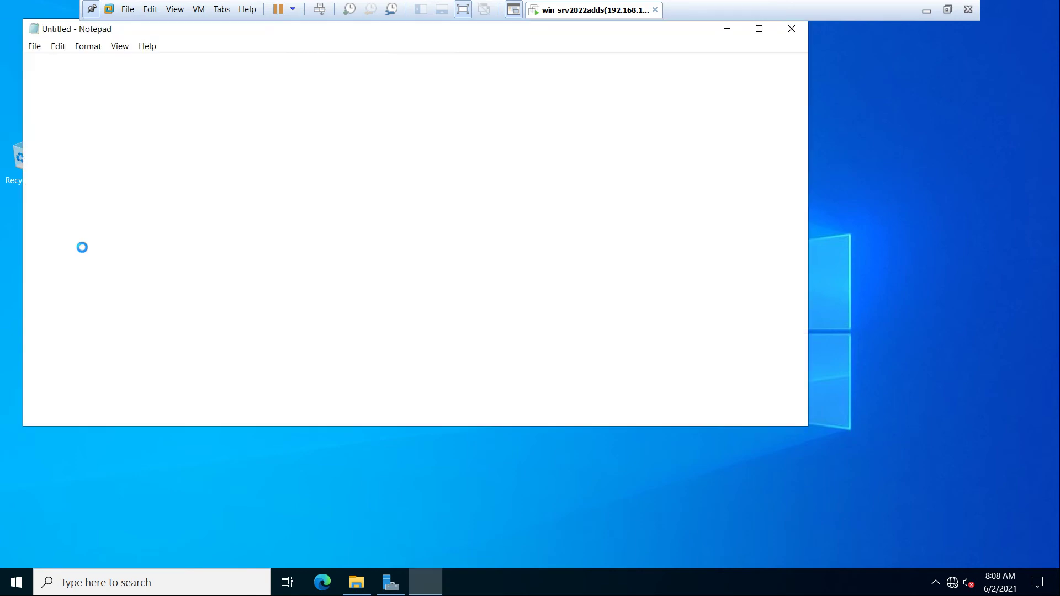
{"action": "left_click_drag", "start_coordinate": [289, 32], "coordinate": [399, 106]}
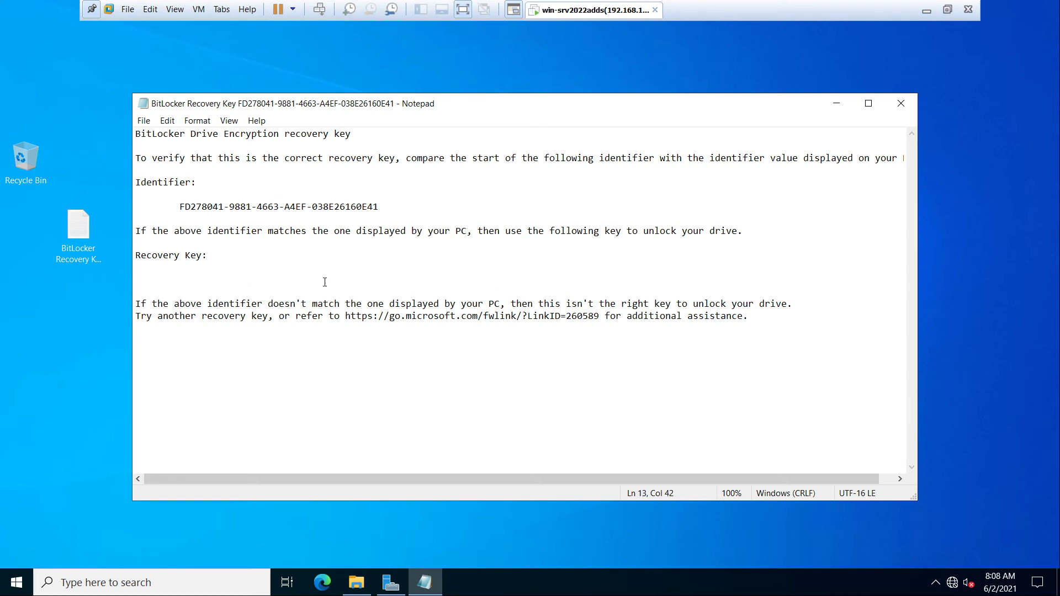
{"action": "left_click_drag", "start_coordinate": [485, 279], "coordinate": [180, 280]}
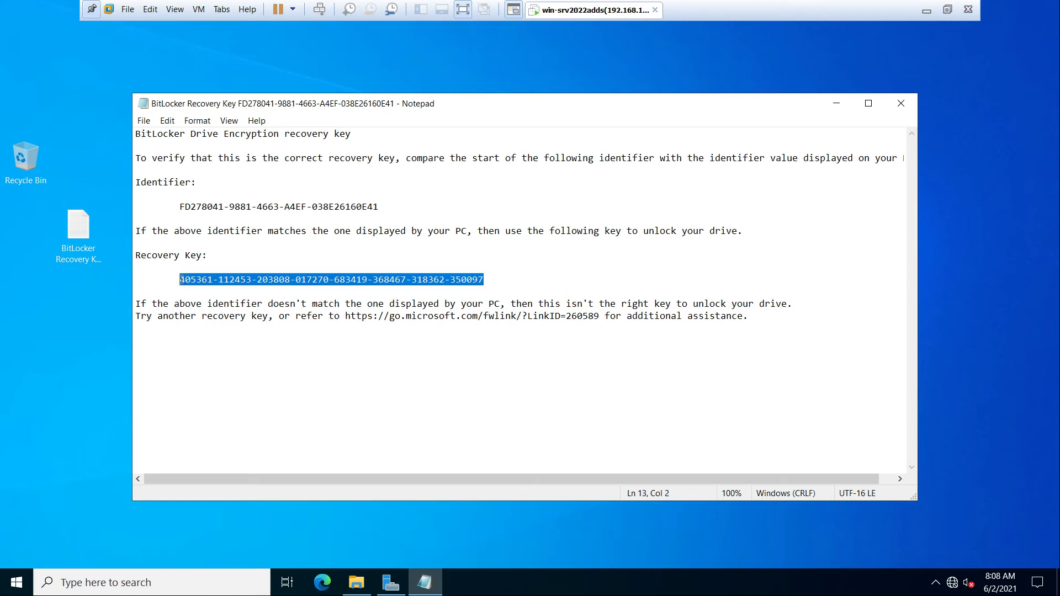
{"action": "left_click", "coordinate": [134, 267]}
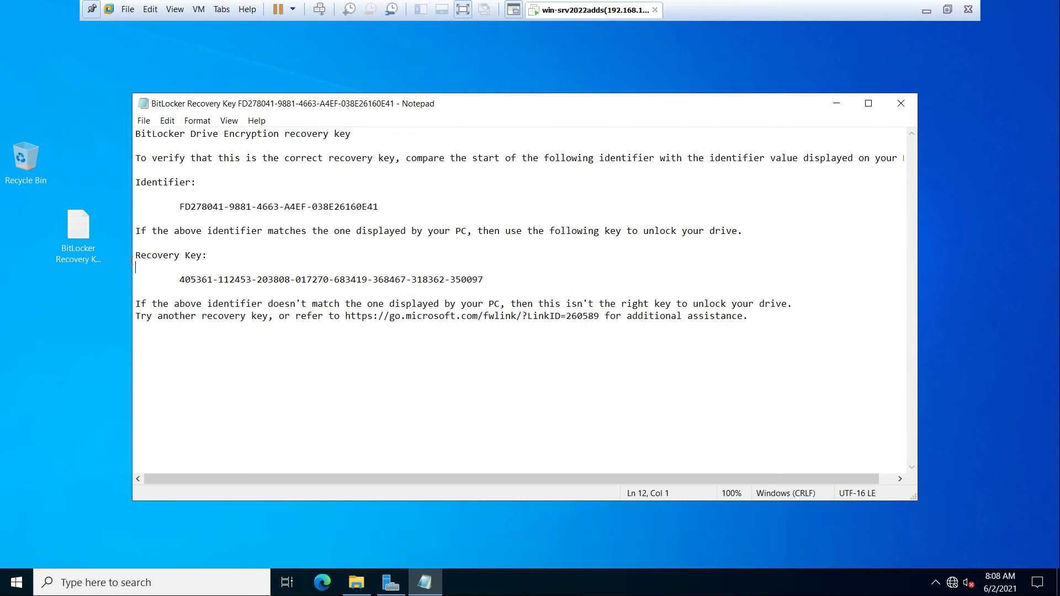
{"action": "key", "text": "shift+Up"}
{"action": "key", "text": "Up"}
{"action": "left_click", "coordinate": [898, 105]}
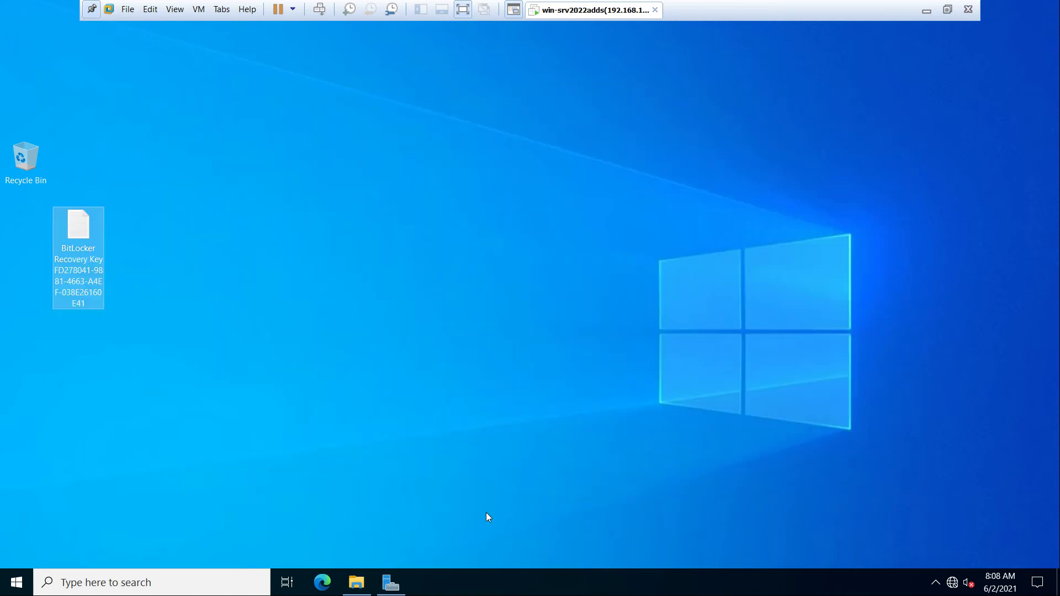
{"action": "left_click", "coordinate": [401, 579]}
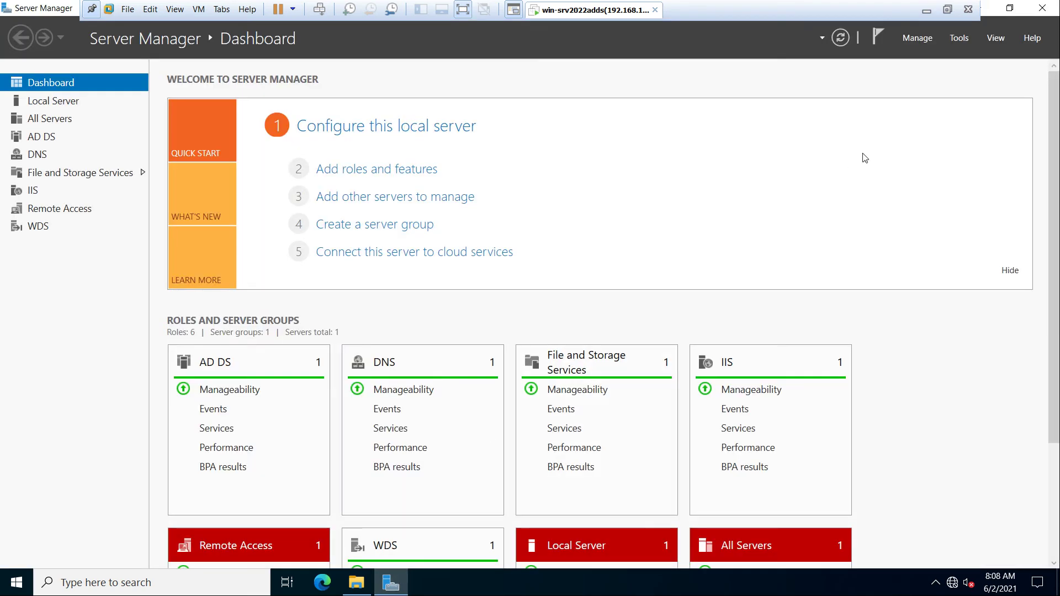
{"action": "left_click", "coordinate": [986, 7]}
{"action": "key", "text": "super+e"}
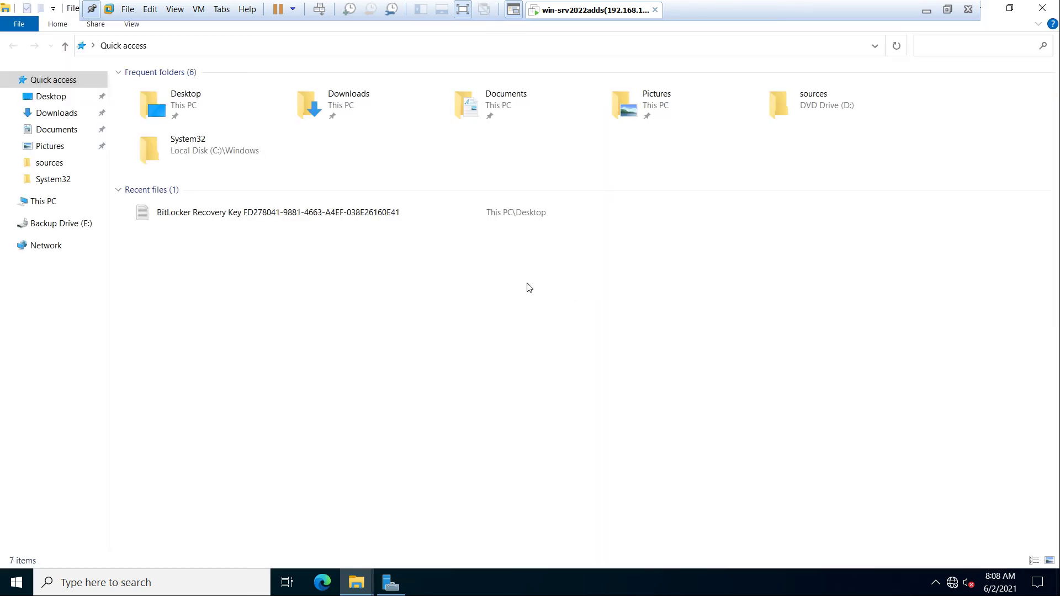
{"action": "left_click", "coordinate": [43, 203]}
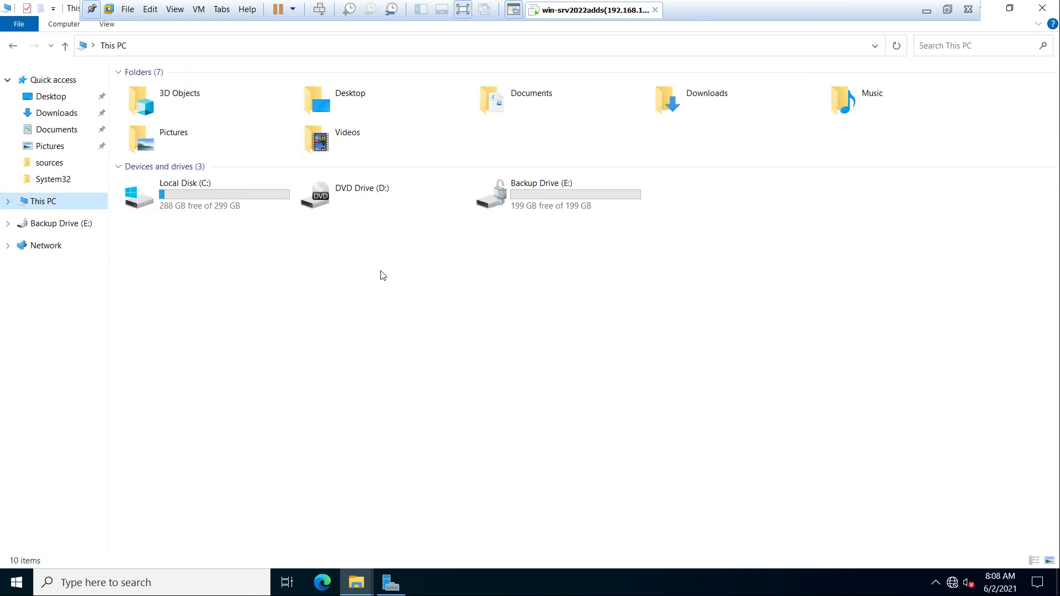
{"action": "left_click", "coordinate": [511, 193]}
{"action": "double_click", "coordinate": [511, 193]}
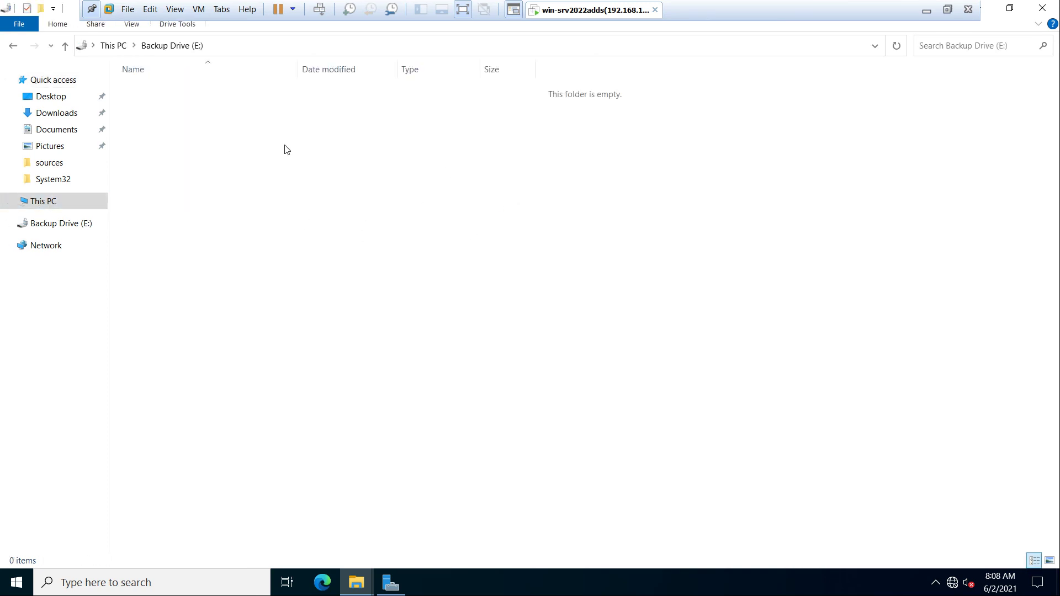
{"action": "left_click", "coordinate": [13, 45]}
{"action": "right_click", "coordinate": [509, 194]}
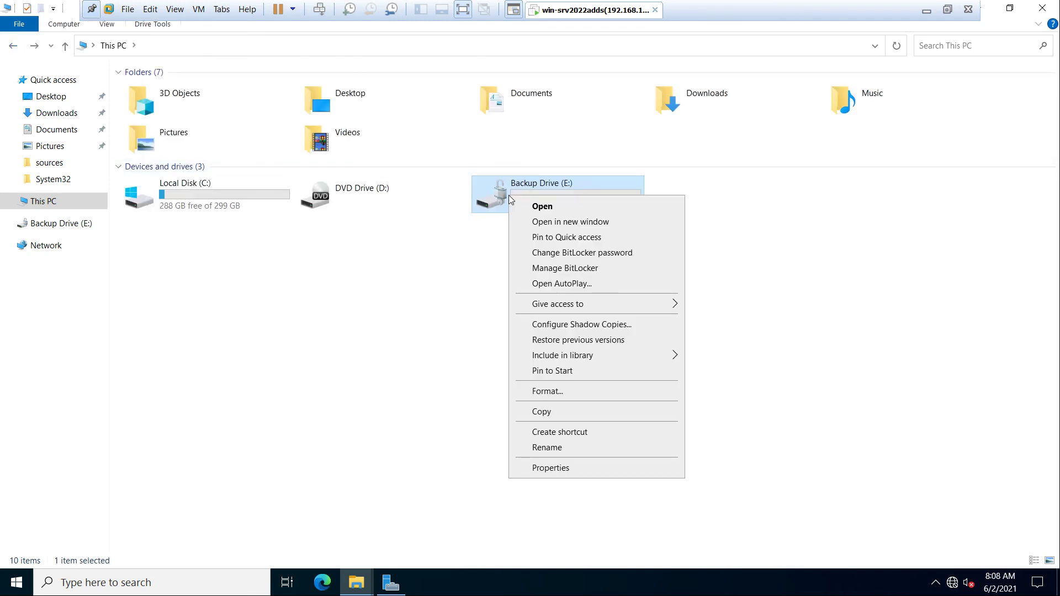
{"action": "left_click", "coordinate": [440, 280]}
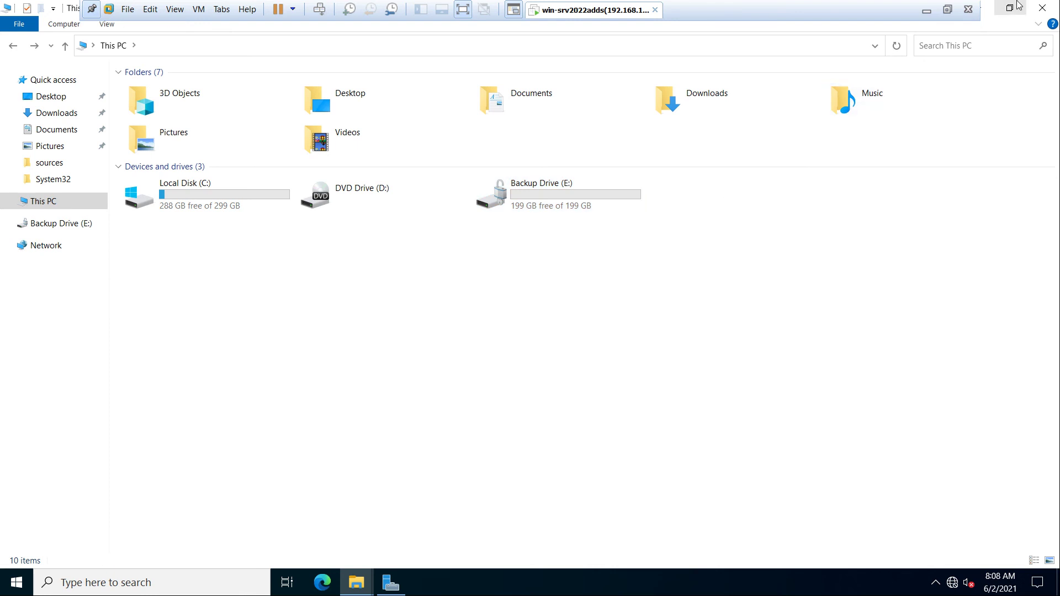
{"action": "left_click", "coordinate": [1042, 8]}
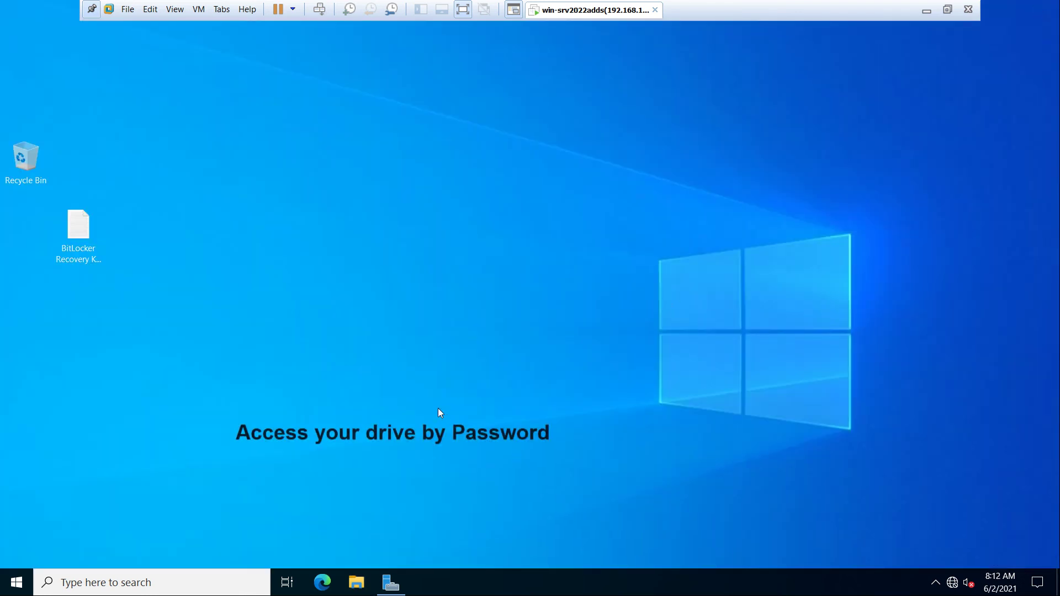
Step: Unlock Local Disk (E:) from This PC with its BitLocker password, confirm it is empty, then close Explorer
{"action": "key", "text": "super+e"}
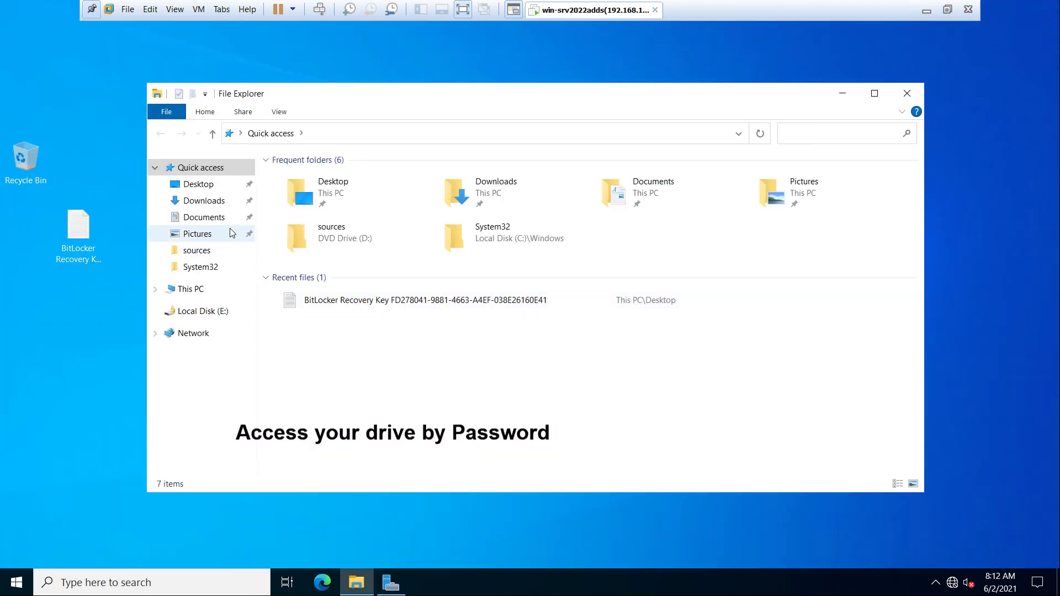
{"action": "double_click", "coordinate": [369, 94]}
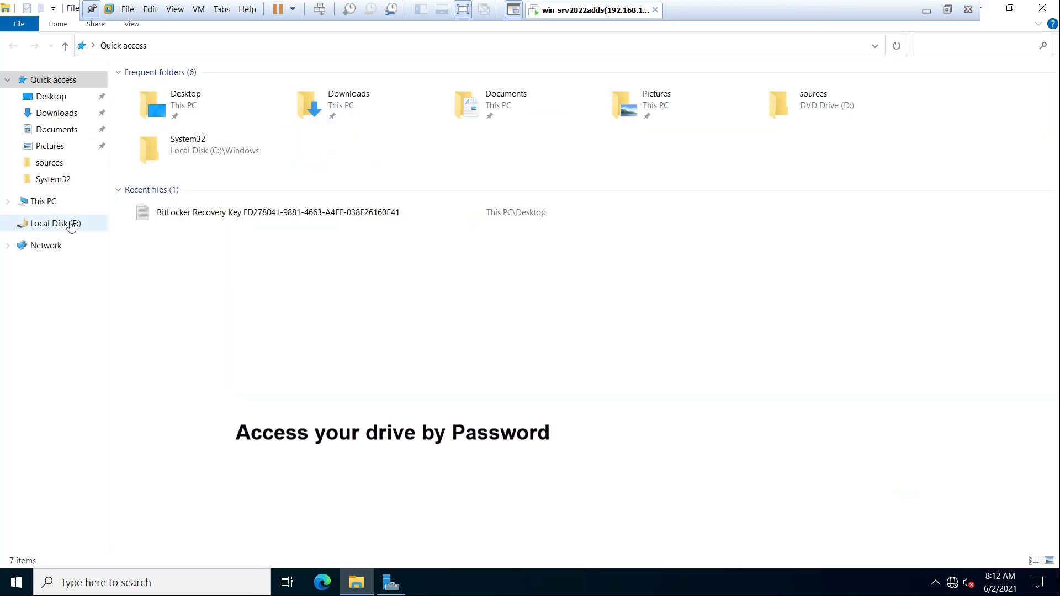
{"action": "left_click", "coordinate": [44, 204]}
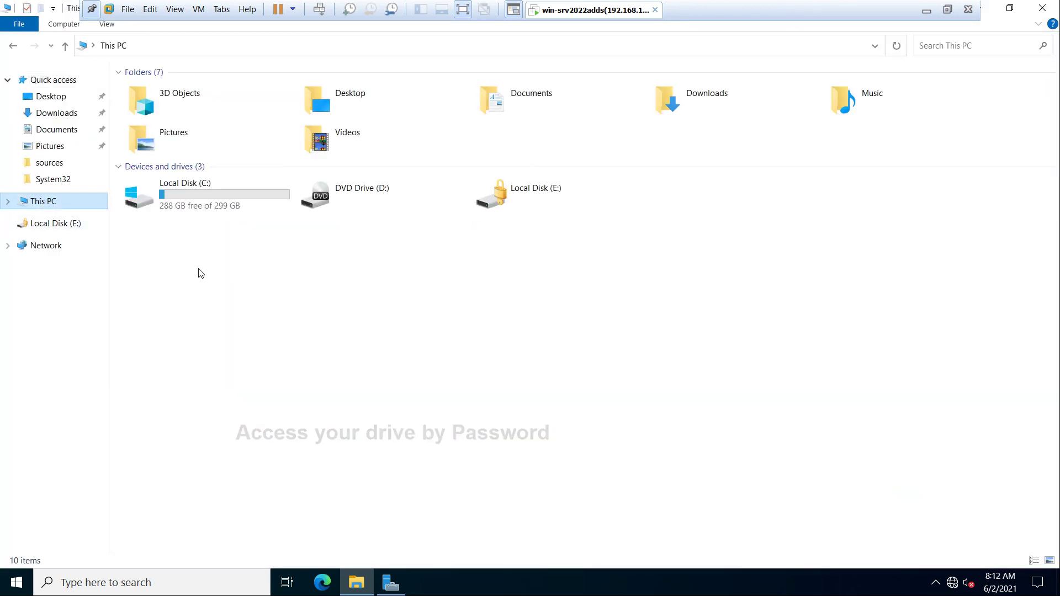
{"action": "left_click", "coordinate": [500, 200]}
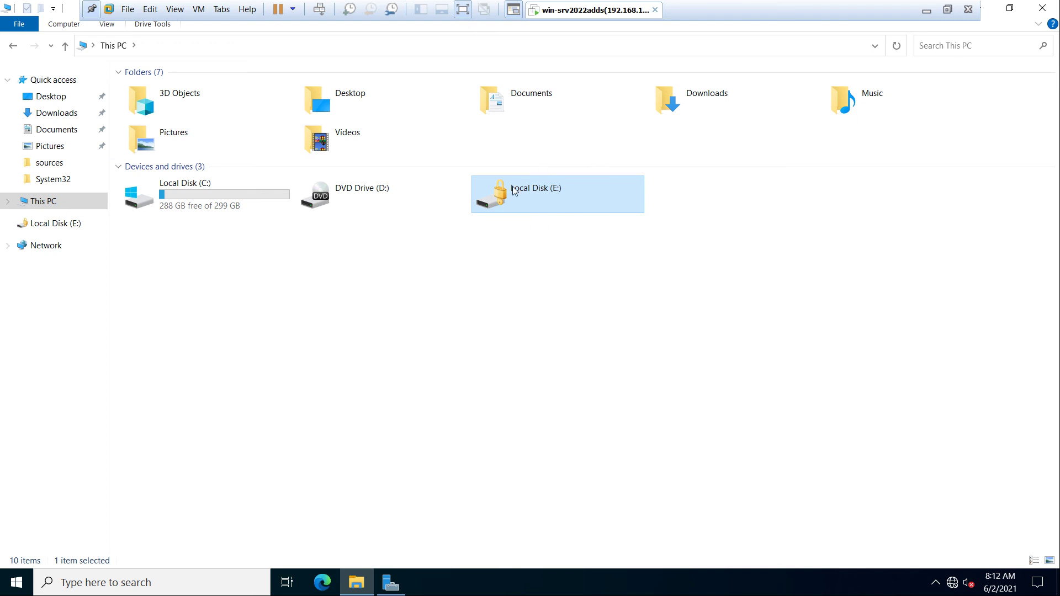
{"action": "double_click", "coordinate": [550, 201]}
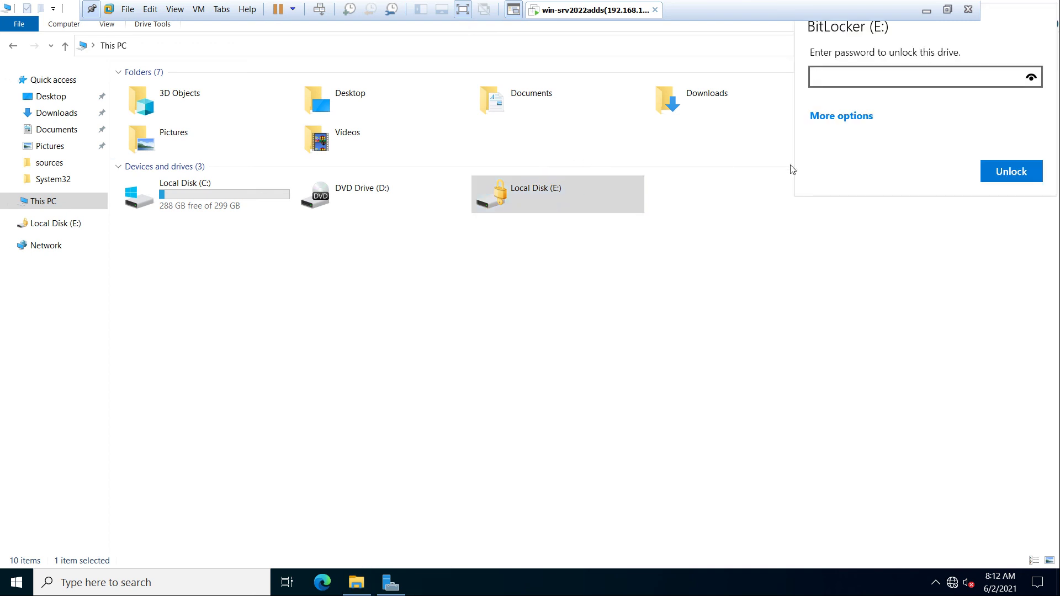
{"action": "type", "text": "••••••••••••••"}
{"action": "key", "text": "Return"}
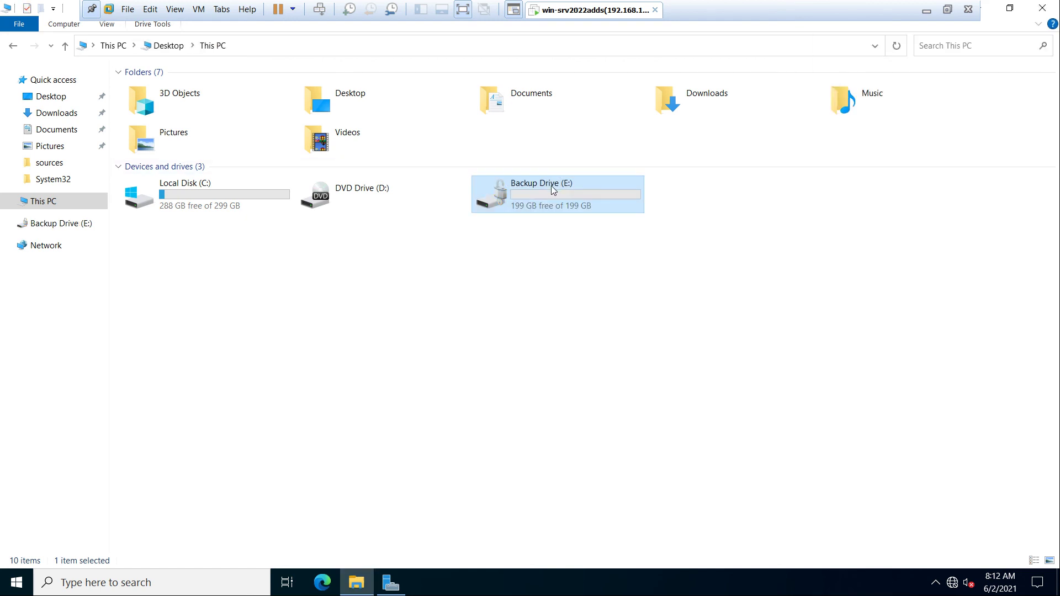
{"action": "double_click", "coordinate": [551, 186]}
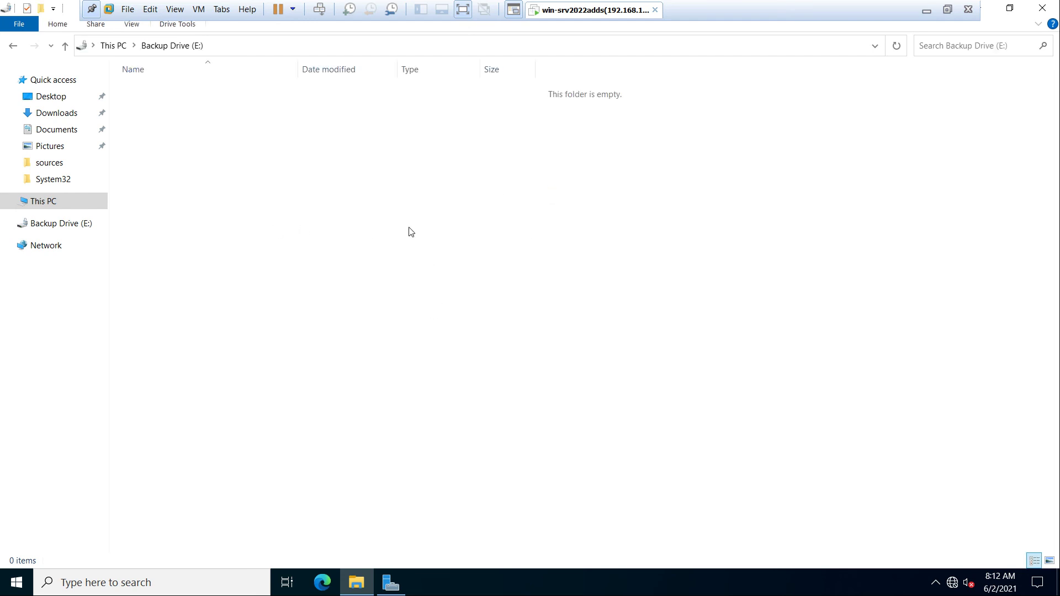
{"action": "left_click", "coordinate": [1043, 8]}
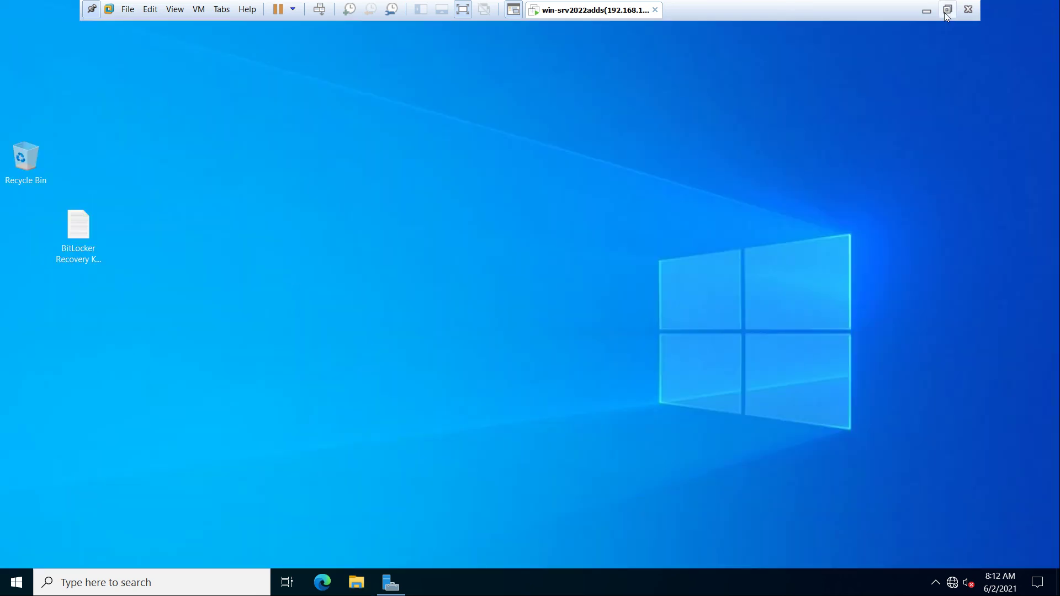